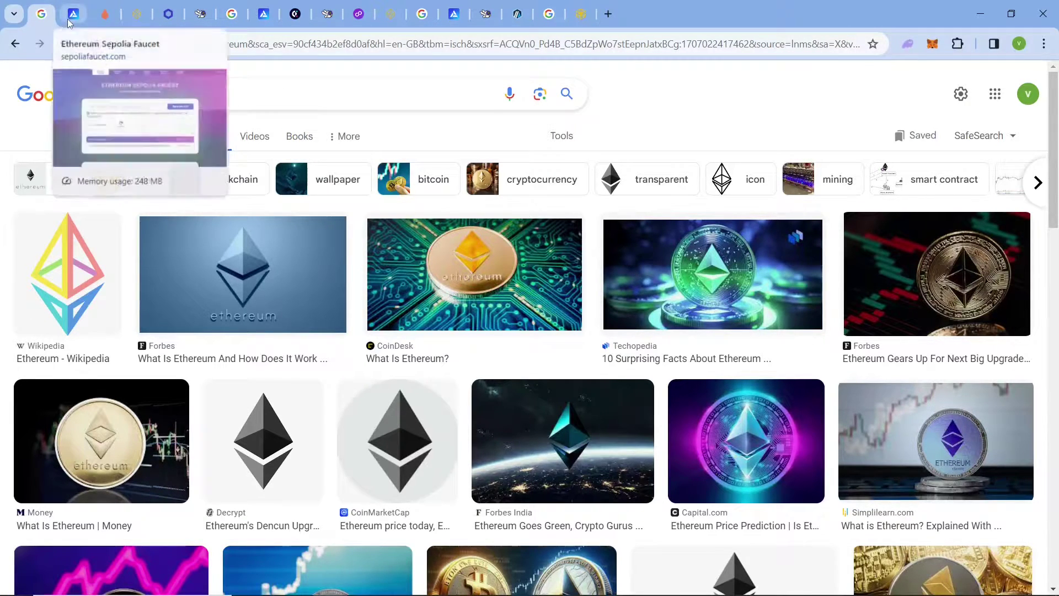
# Paste the wallet address into the Alchemy Sepolia Faucet and tick the reCAPTCHA box.
pyautogui.click(77, 14)
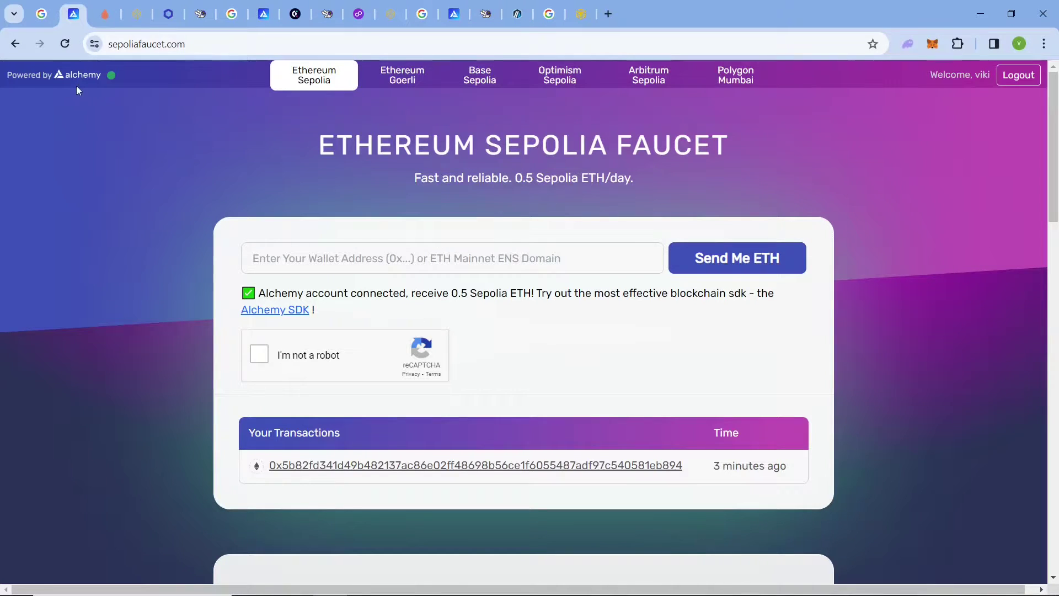
pyautogui.click(354, 263)
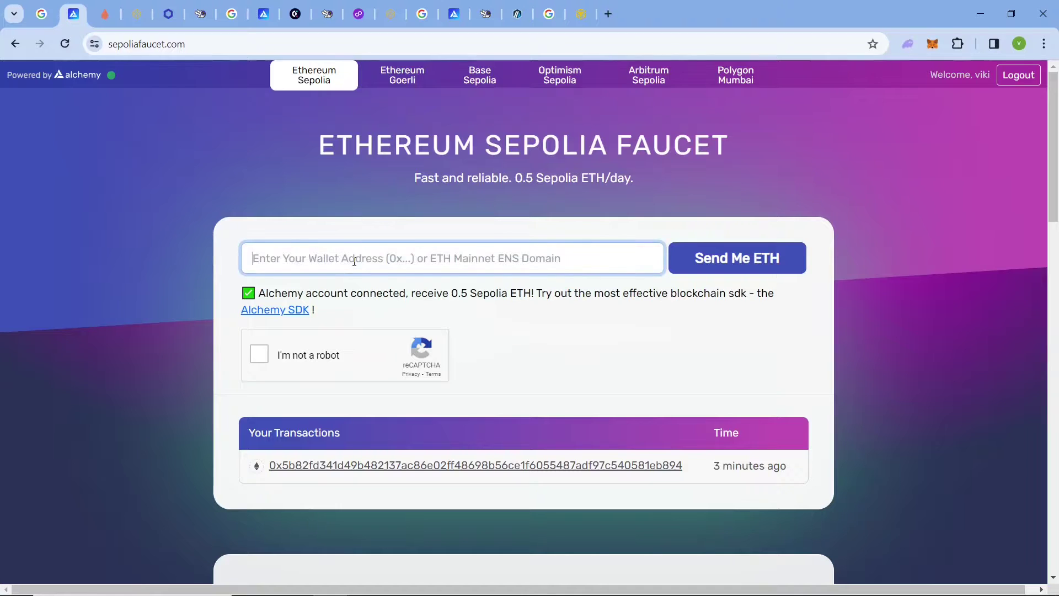
pyautogui.write('0xc783df8a850f42e7F7e57013759C285caa701eB6')
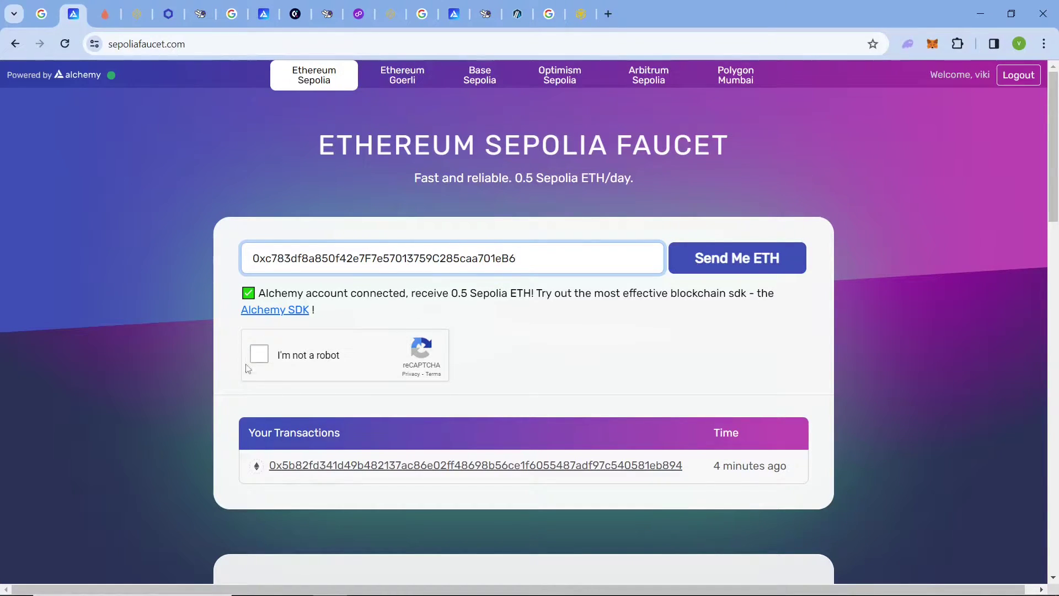
pyautogui.click(263, 359)
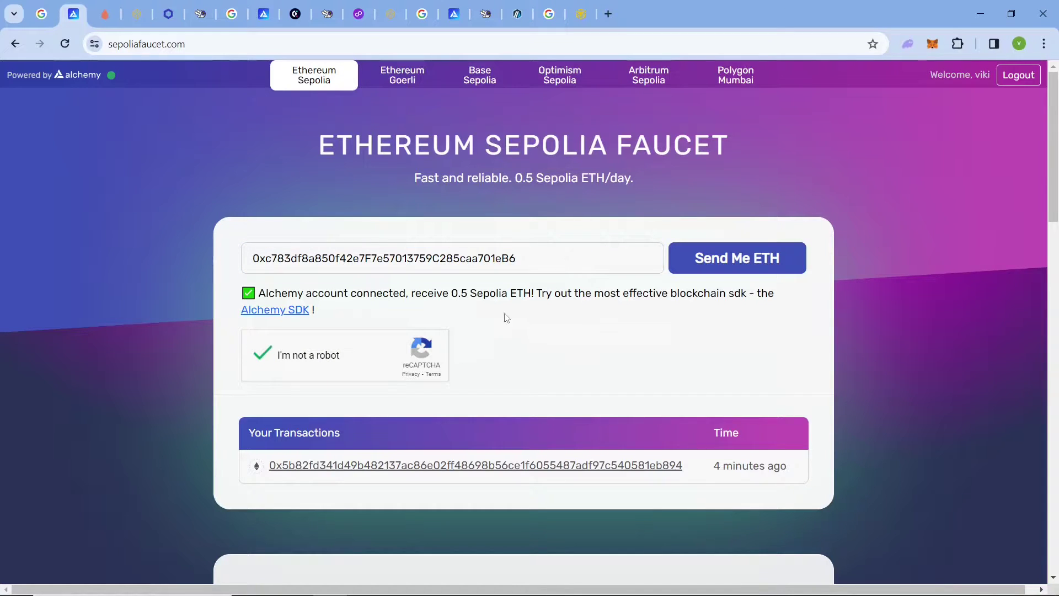
# Highlight the last transaction time and 0.5 Sepolia ETH daily amount, then go to the Sepolia PoW Faucet.
pyautogui.moveTo(709, 473); pyautogui.dragTo(805, 462)
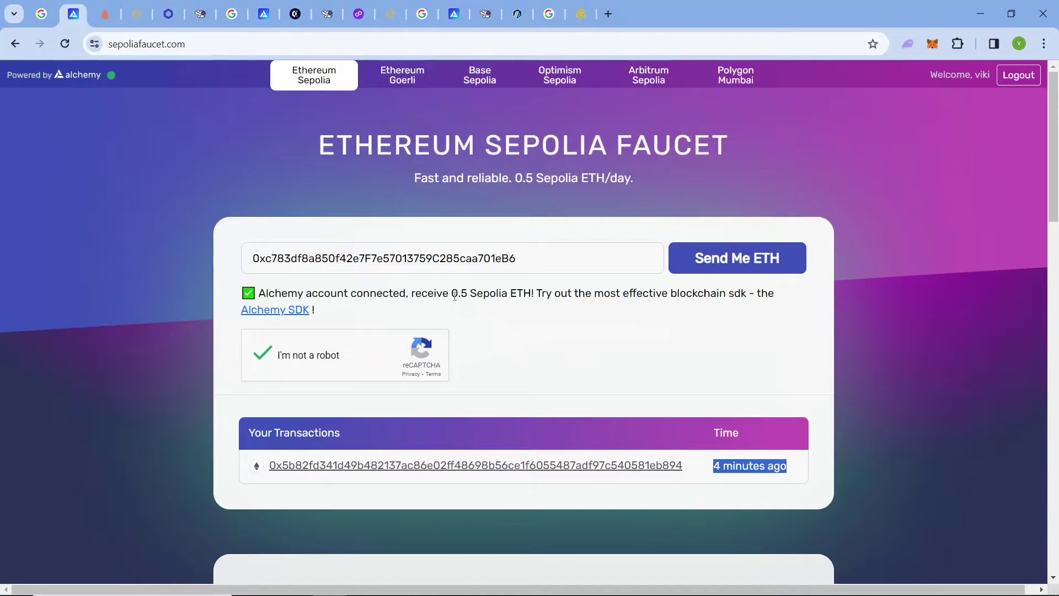
pyautogui.moveTo(455, 297); pyautogui.dragTo(466, 289)
pyautogui.click(645, 258)
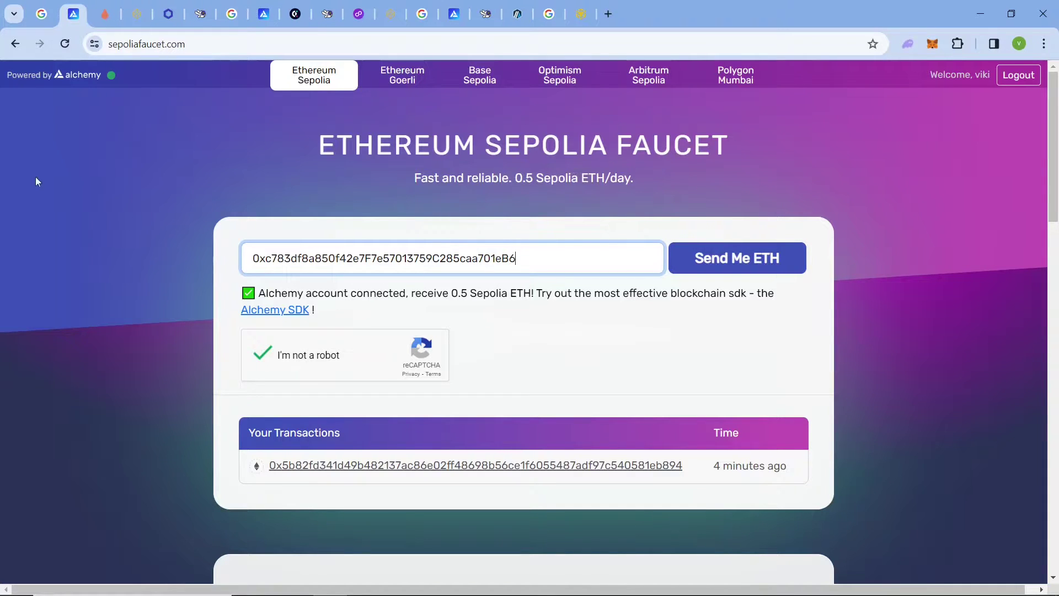
pyautogui.click(106, 14)
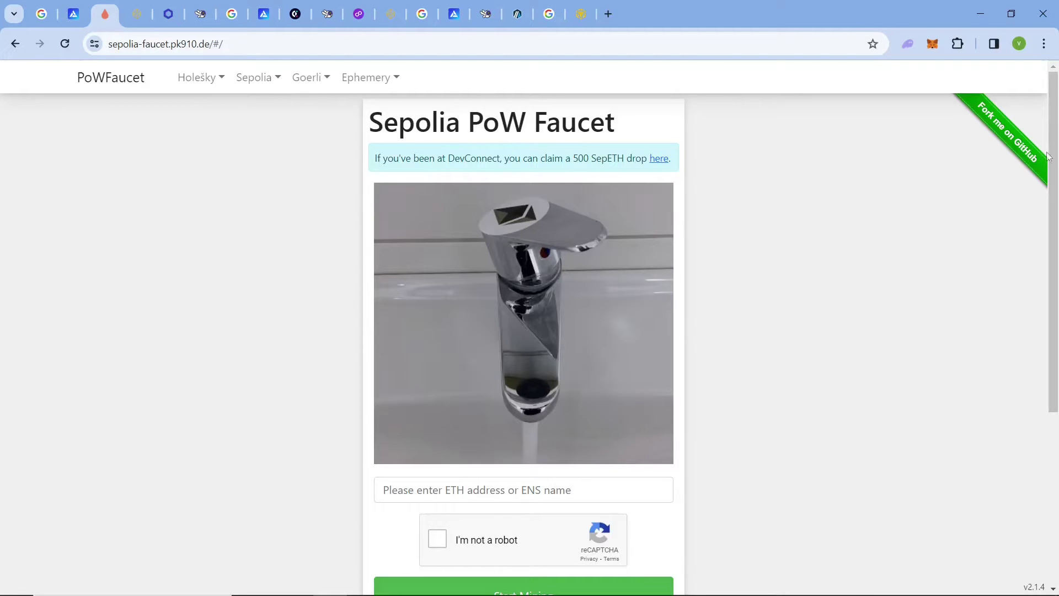
# Paste the wallet address, pass reCAPTCHA and start mining SepETH.
pyautogui.scroll(-2, 1054, 156)
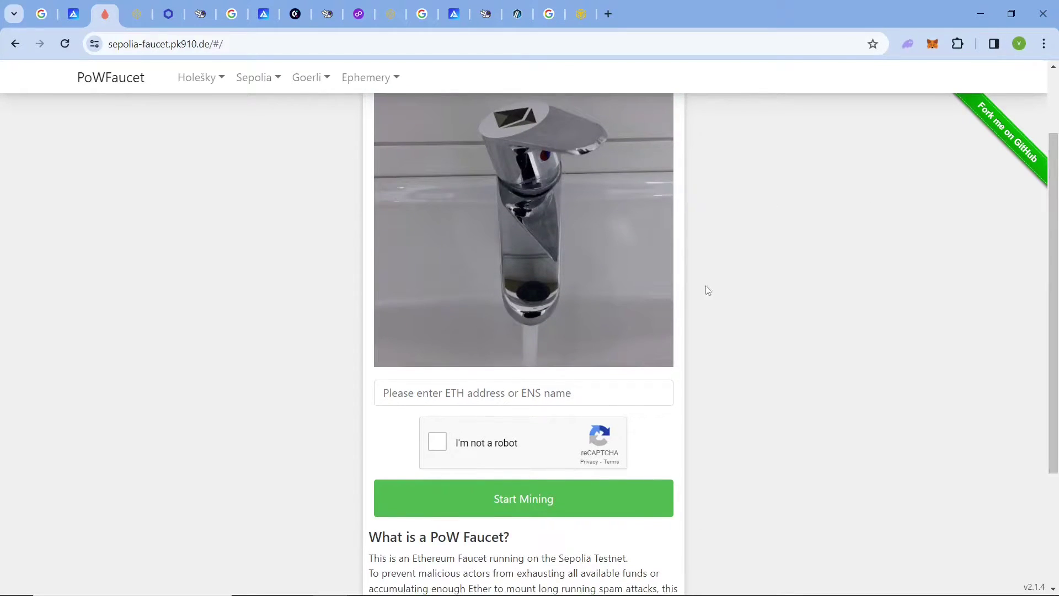
pyautogui.click(608, 382)
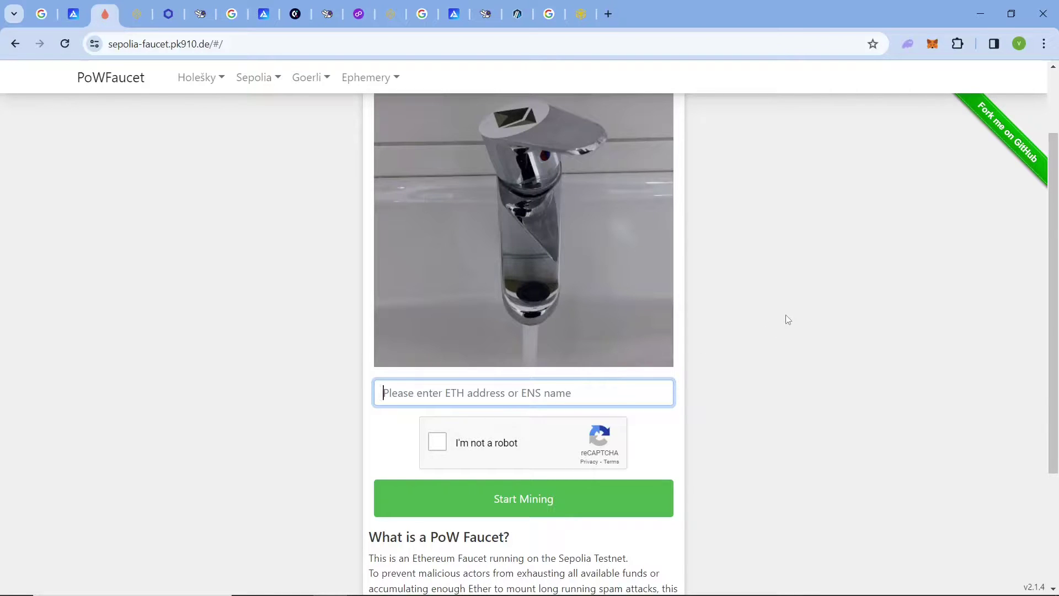
pyautogui.write('0xc783df8a850f42e7F7e57013759C285caa701eB6')
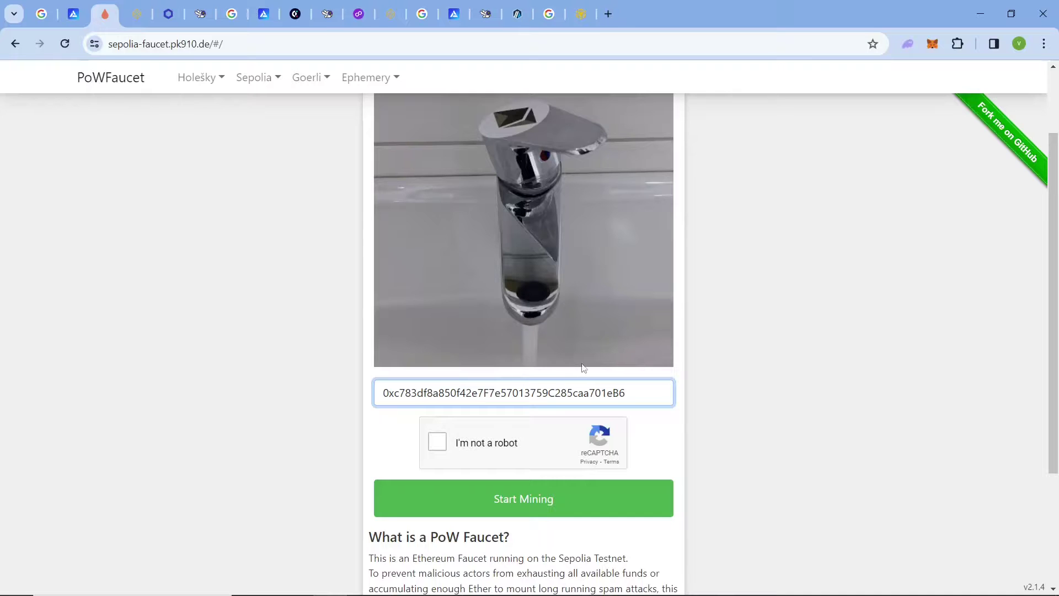
pyautogui.click(440, 440)
pyautogui.click(618, 507)
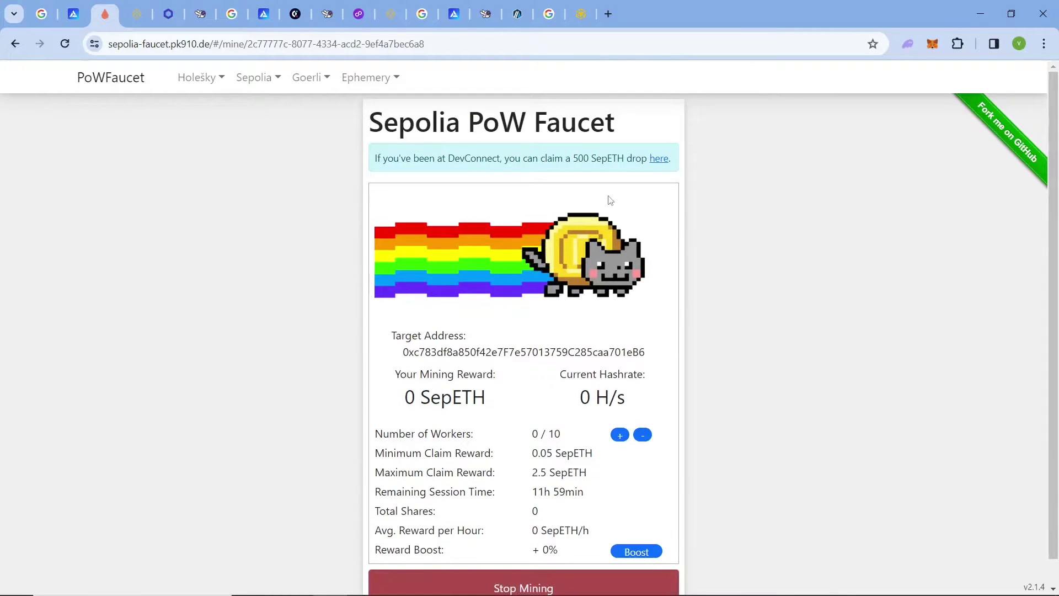
# Highlight the hashrate and the 2.5 and 0.05 SepETH claim limits, then go to Bware Labs.
pyautogui.scroll(-1, 1056, 174)
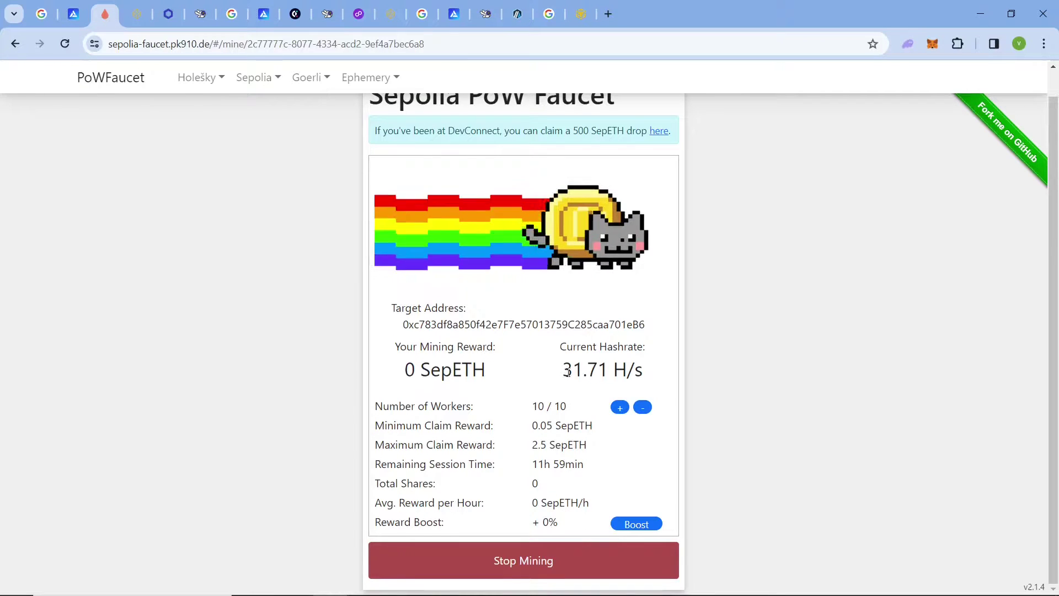
pyautogui.moveTo(568, 373); pyautogui.dragTo(640, 385)
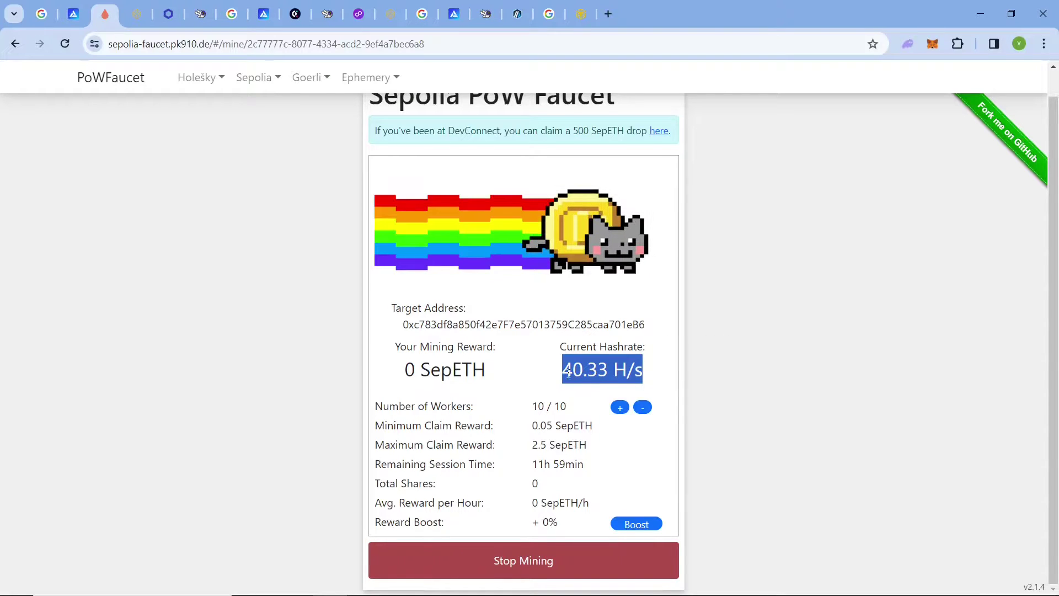
pyautogui.click(568, 373)
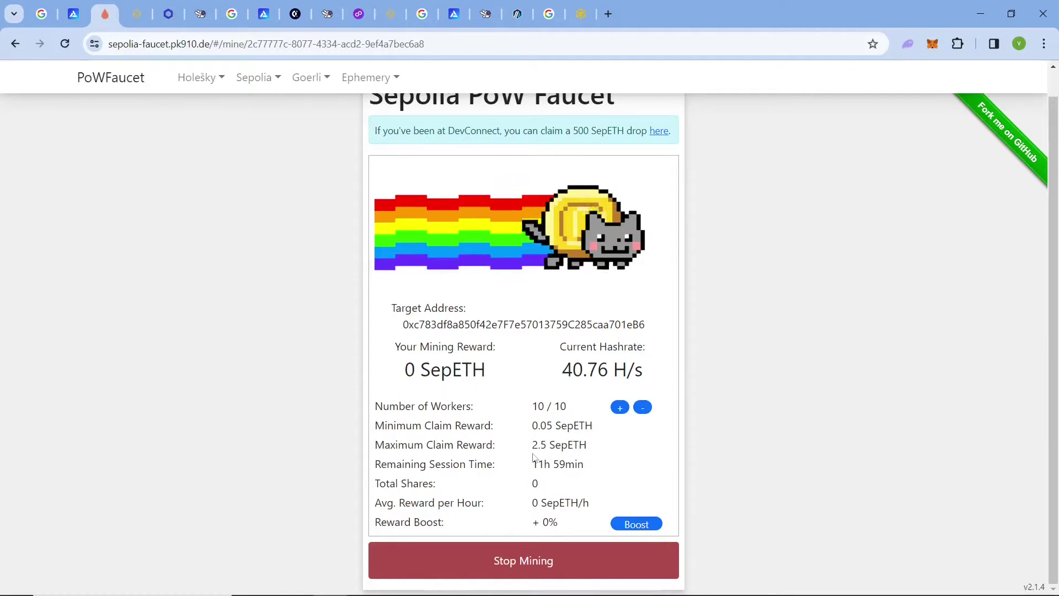
pyautogui.moveTo(533, 445); pyautogui.dragTo(586, 442)
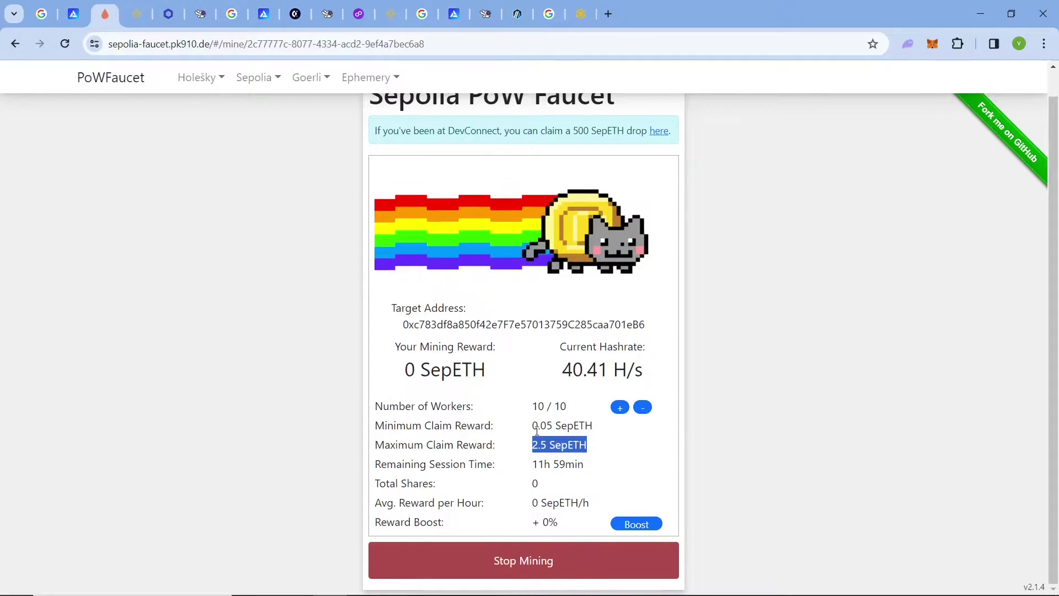
pyautogui.moveTo(532, 425); pyautogui.dragTo(598, 426)
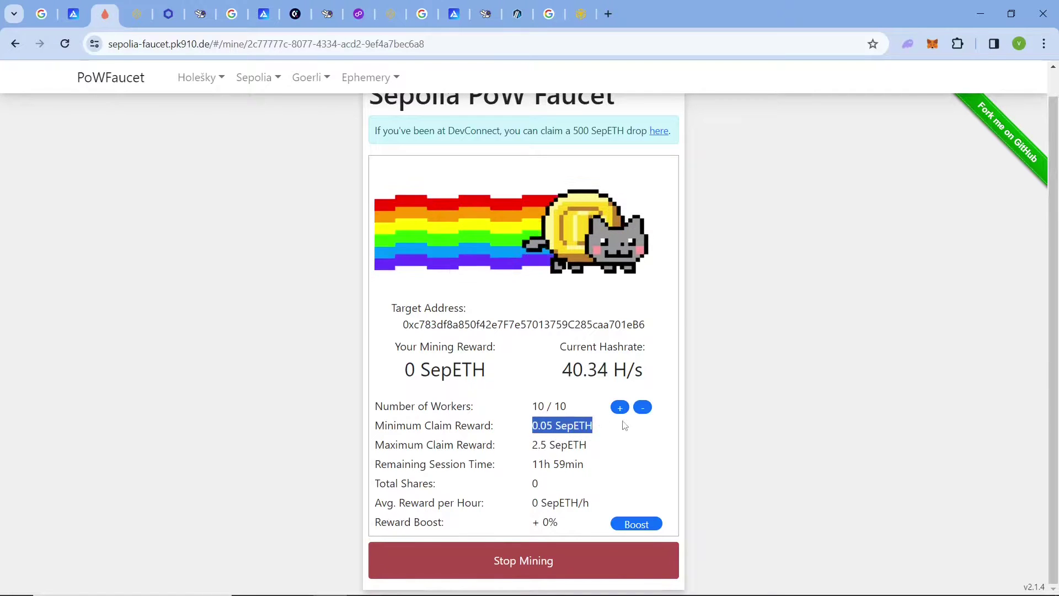
pyautogui.click(698, 282)
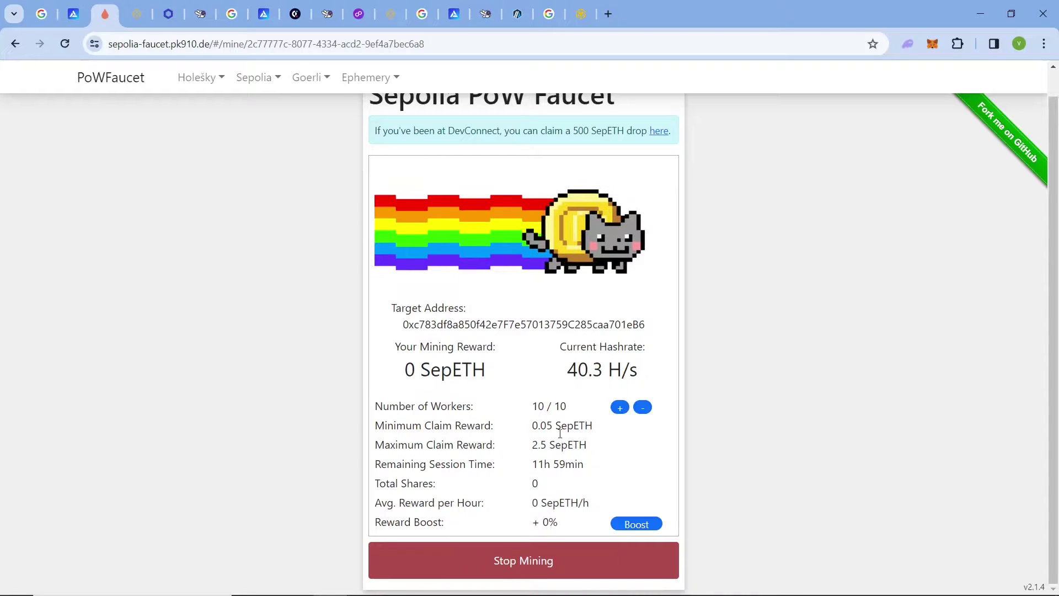
pyautogui.scroll(1, 560, 433)
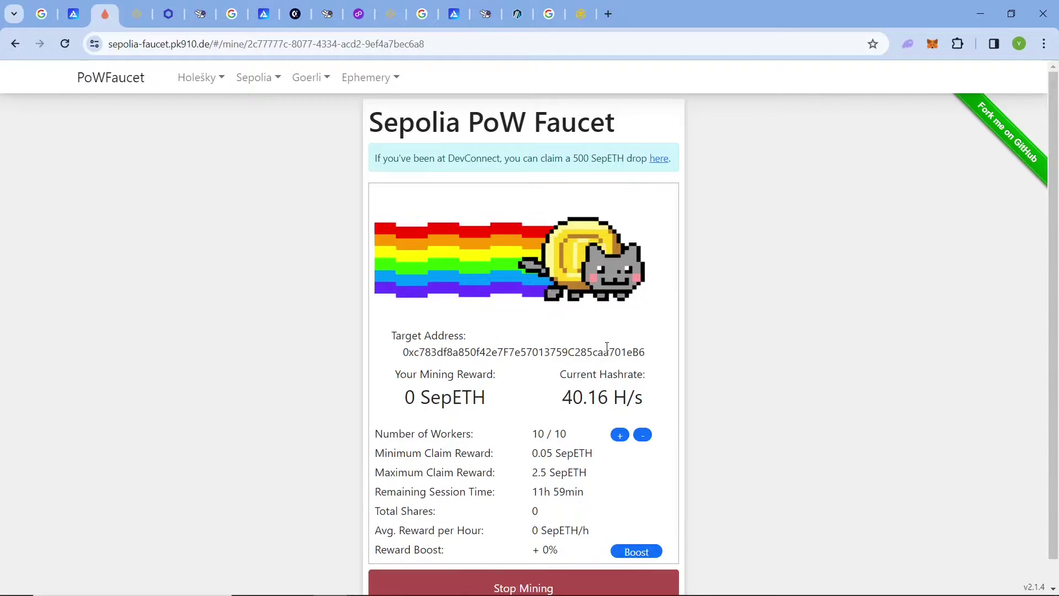
pyautogui.click(135, 15)
# Highlight the successful 0.025 ETH transfer message and its TxID.
pyautogui.moveTo(1058, 97); pyautogui.dragTo(1057, 144)
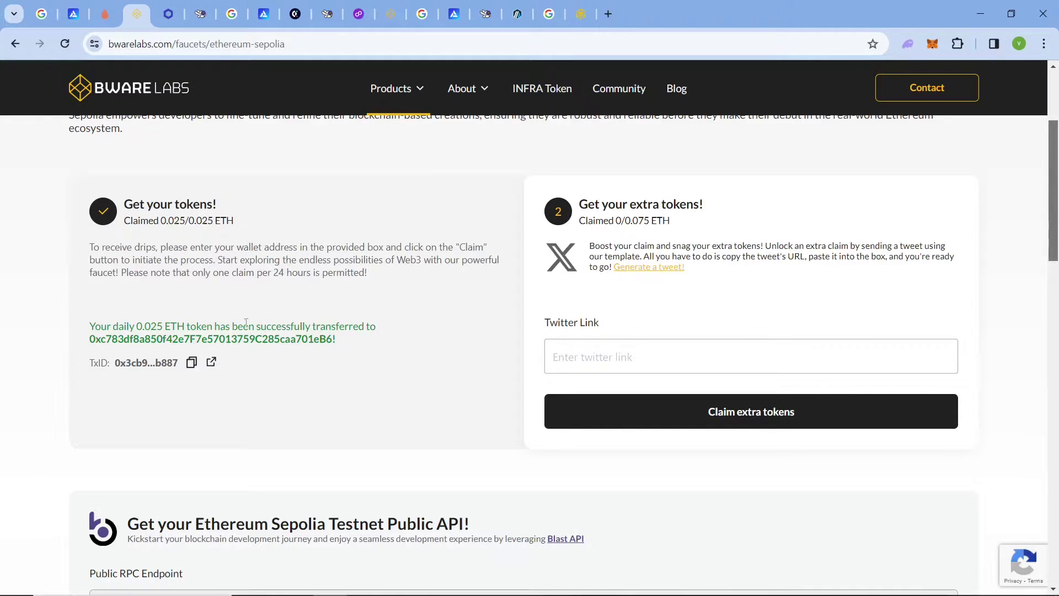
pyautogui.moveTo(92, 321); pyautogui.dragTo(220, 369)
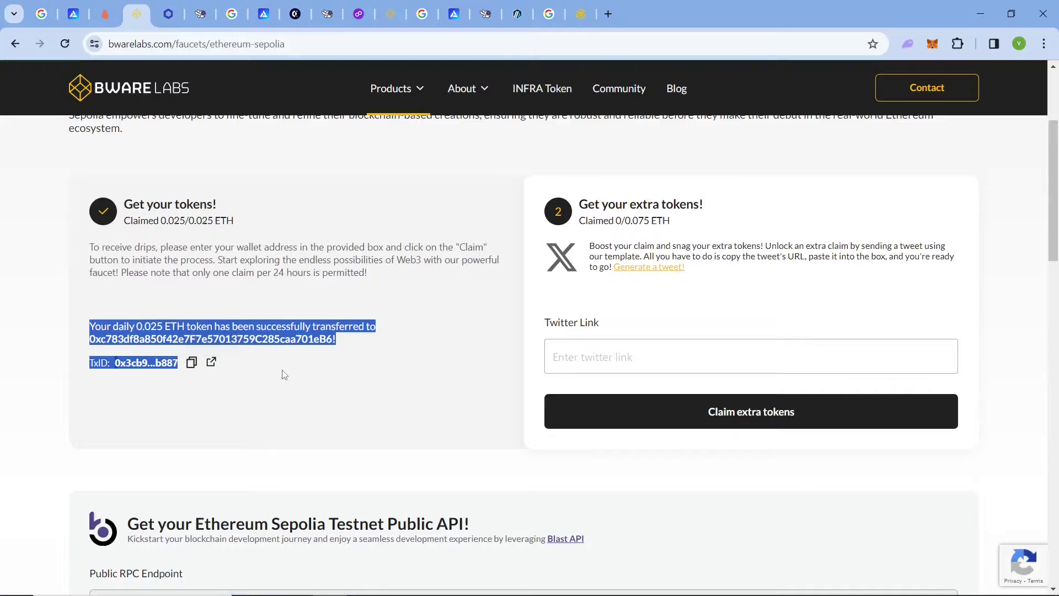
pyautogui.click(232, 384)
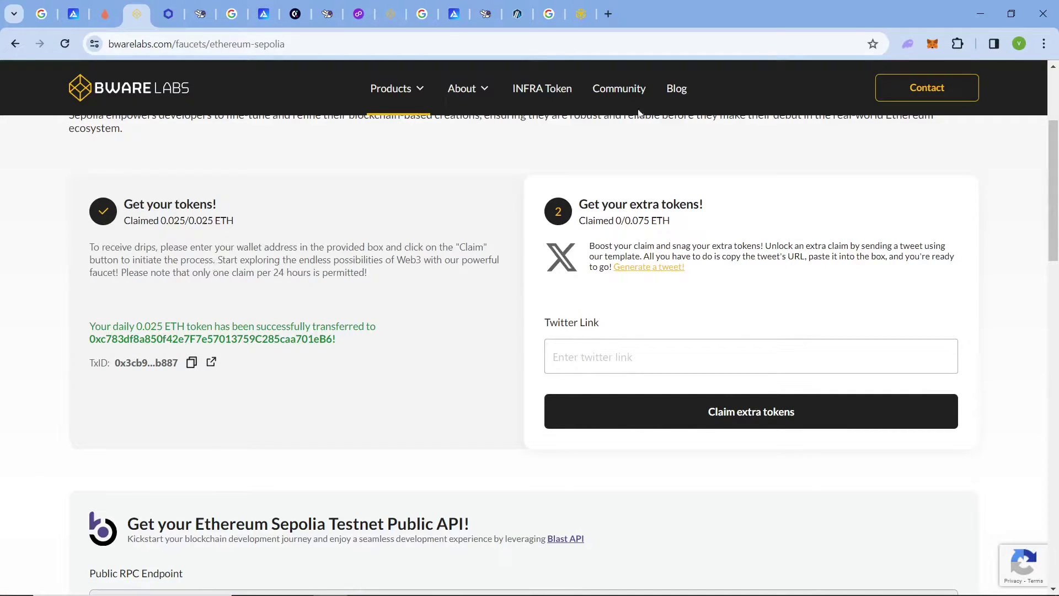
# Highlight the Twitter Link field for extra tokens, then go to the Chainlink Sepolia faucet.
pyautogui.scroll(3, 359, 177)
pyautogui.scroll(-6, 302, 296)
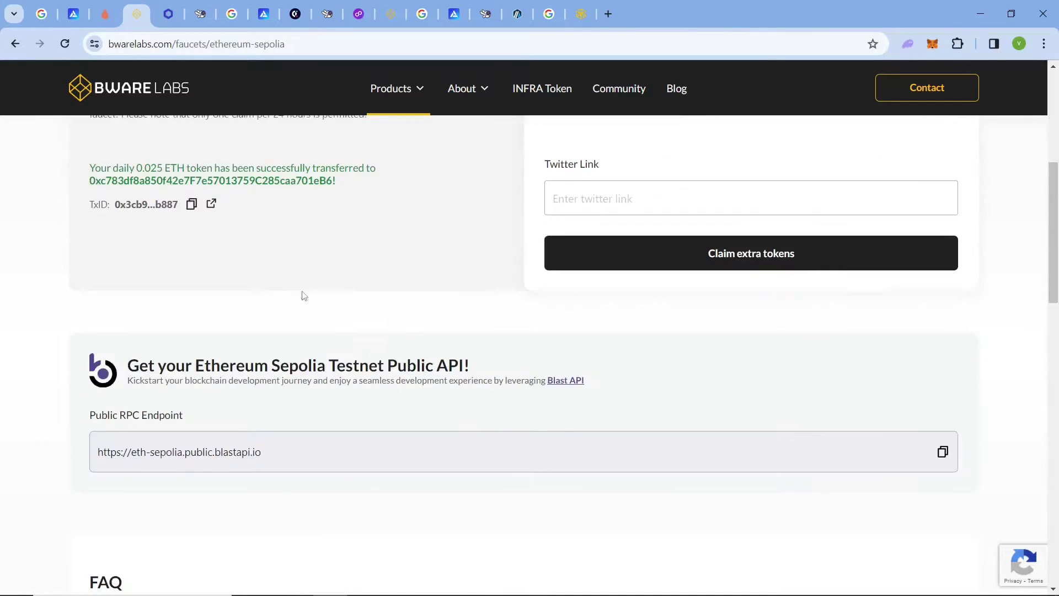
pyautogui.moveTo(545, 162); pyautogui.dragTo(834, 243)
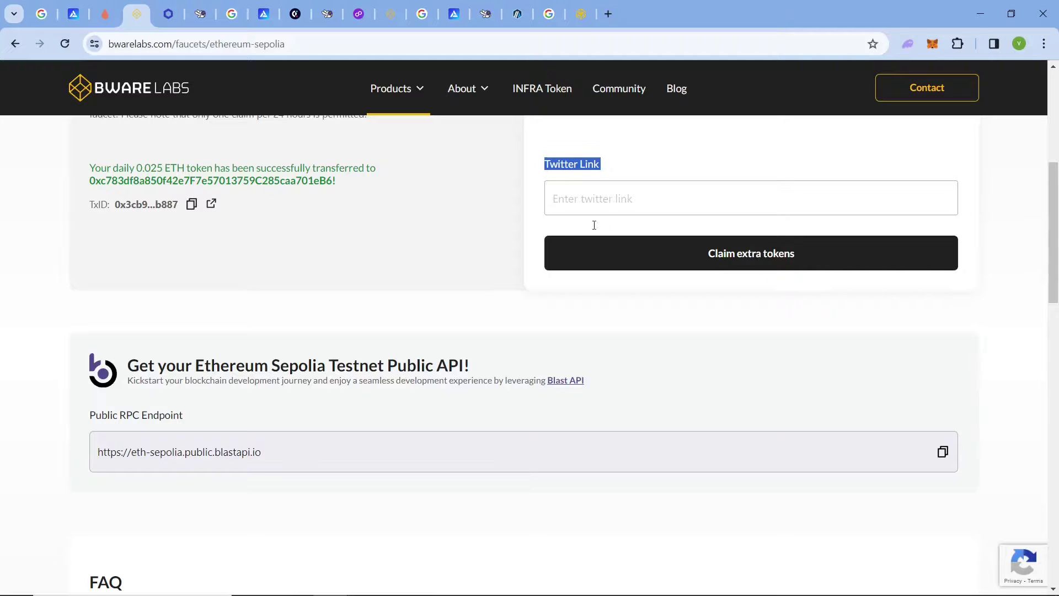
pyautogui.scroll(6, 423, 230)
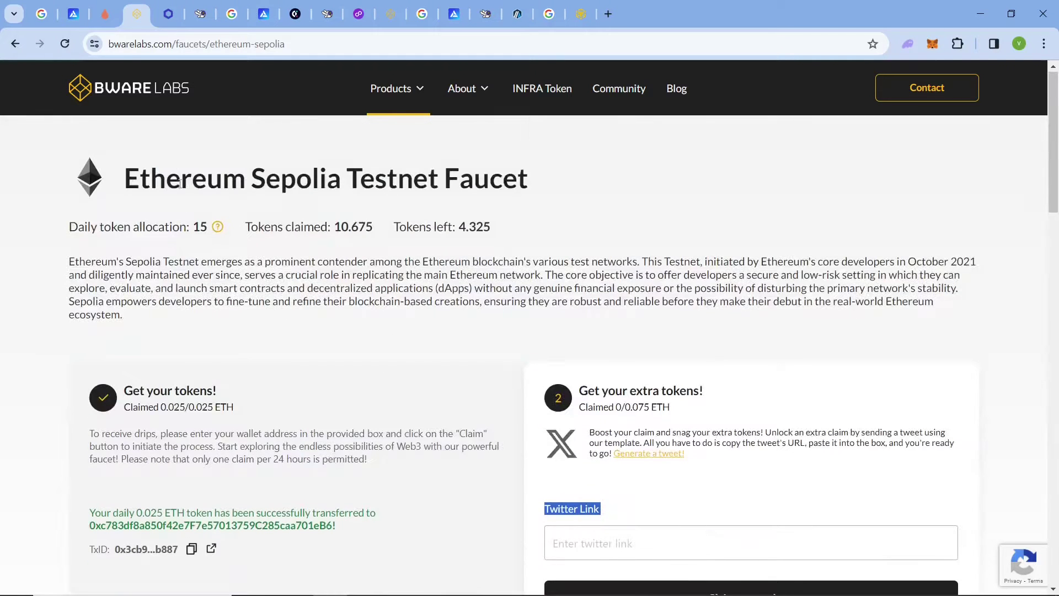
pyautogui.click(168, 14)
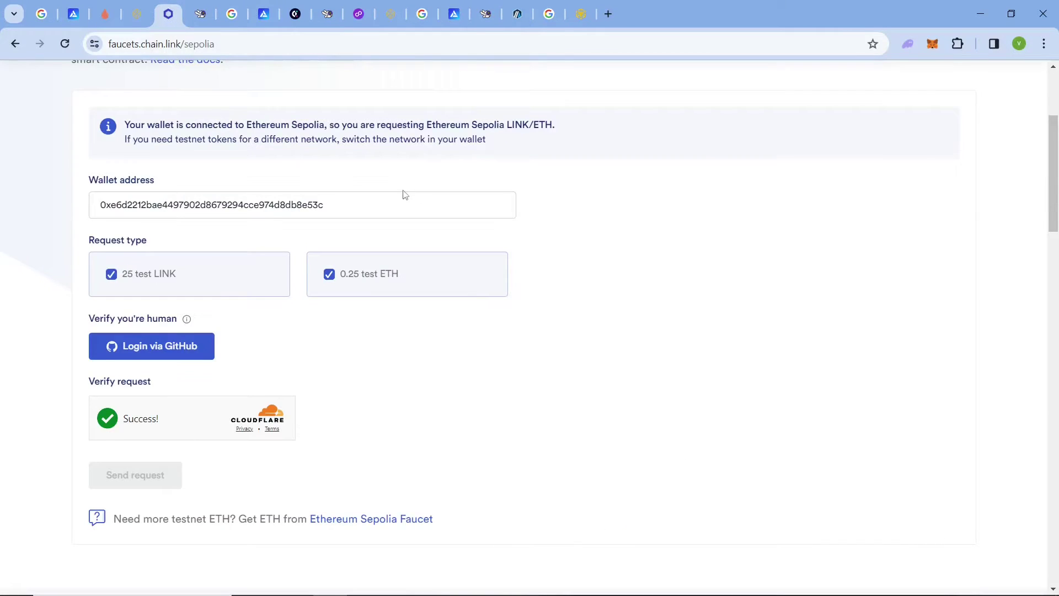
# Review the Chainlink faucet header and the filled-in wallet address.
pyautogui.scroll(3, 519, 190)
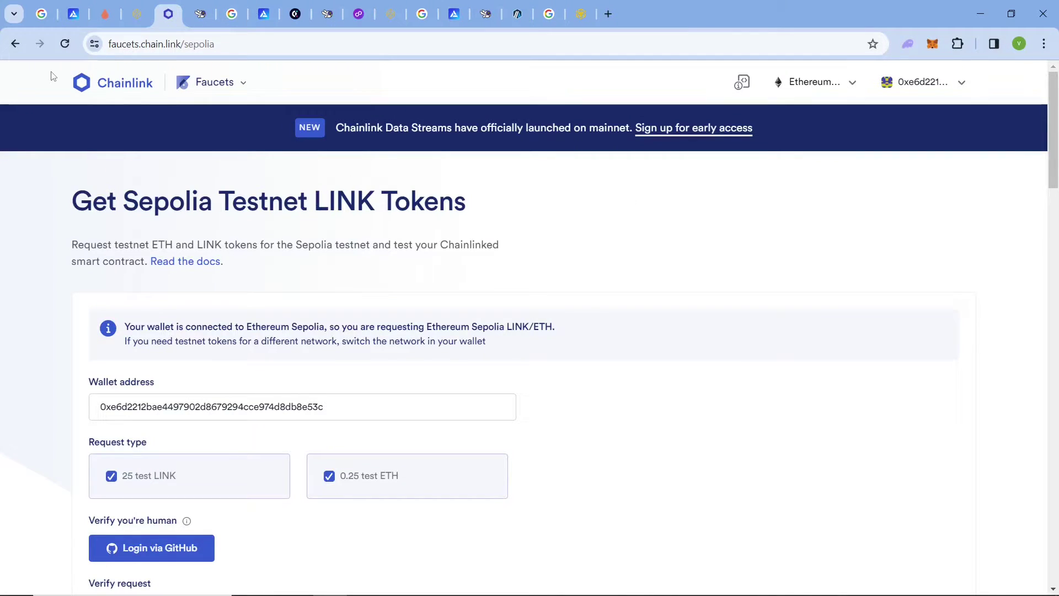
pyautogui.moveTo(54, 79); pyautogui.dragTo(127, 100)
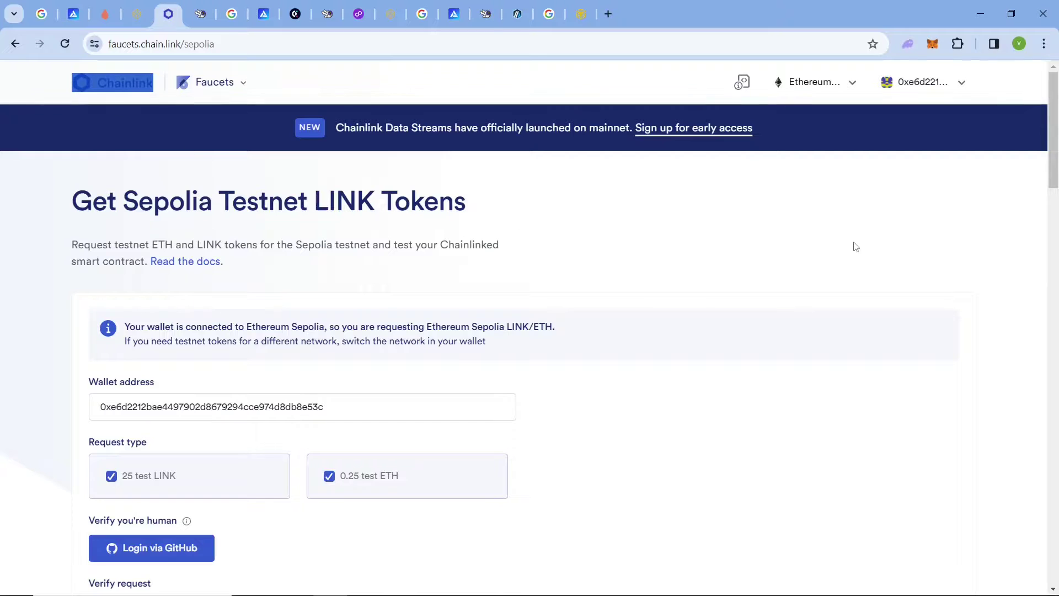
pyautogui.click(1046, 152)
pyautogui.moveTo(1057, 144); pyautogui.dragTo(1056, 182)
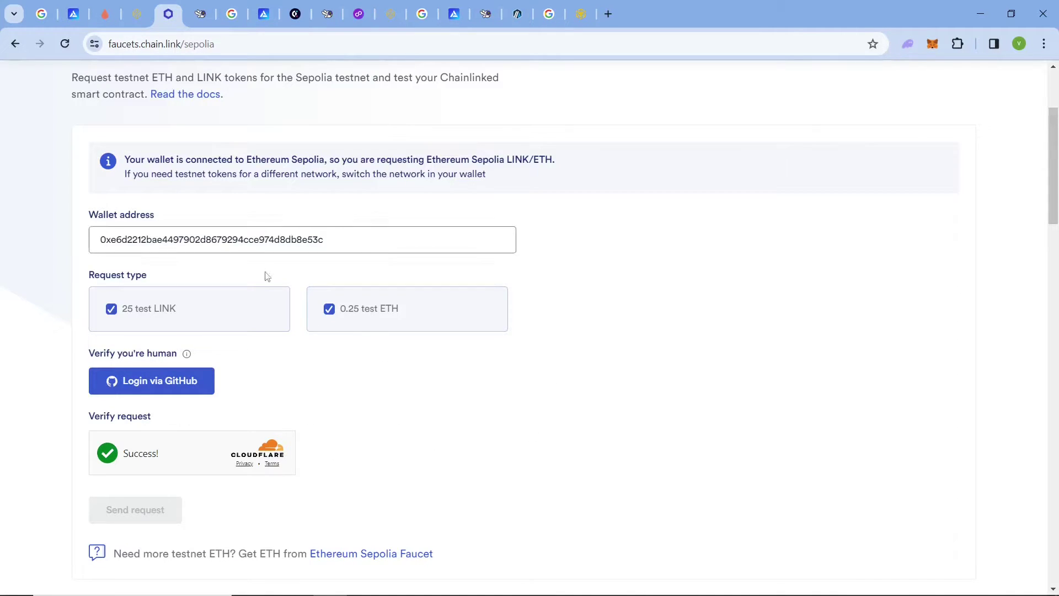
pyautogui.moveTo(355, 239); pyautogui.dragTo(91, 239)
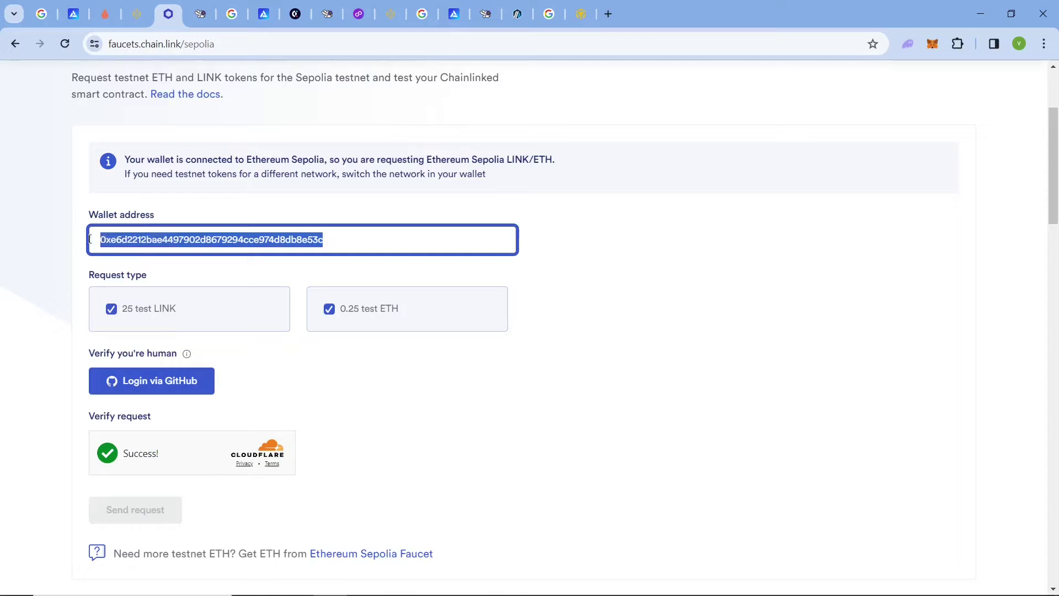
pyautogui.click(356, 241)
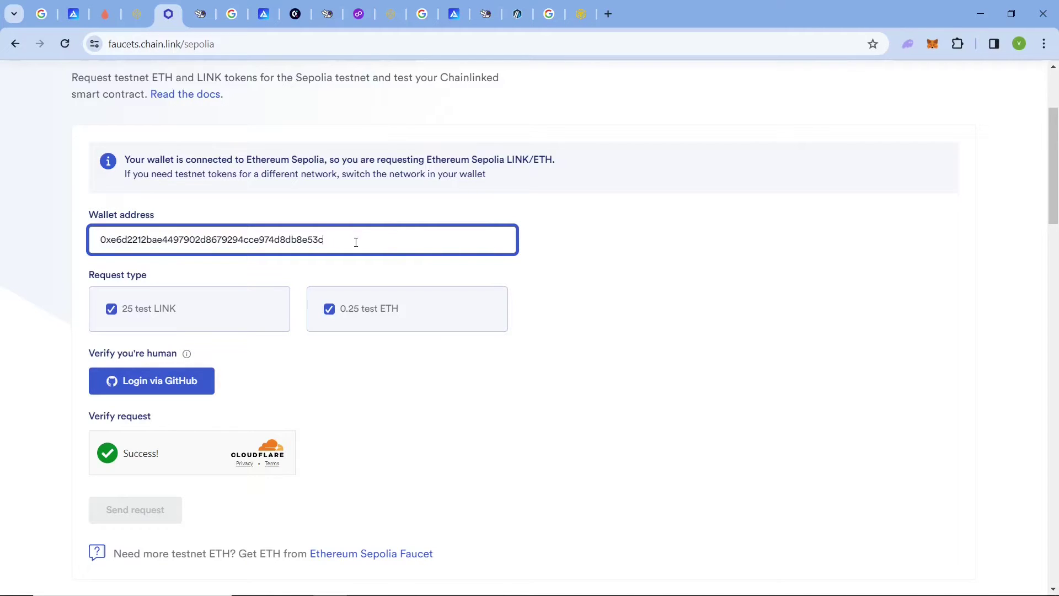
pyautogui.click(653, 246)
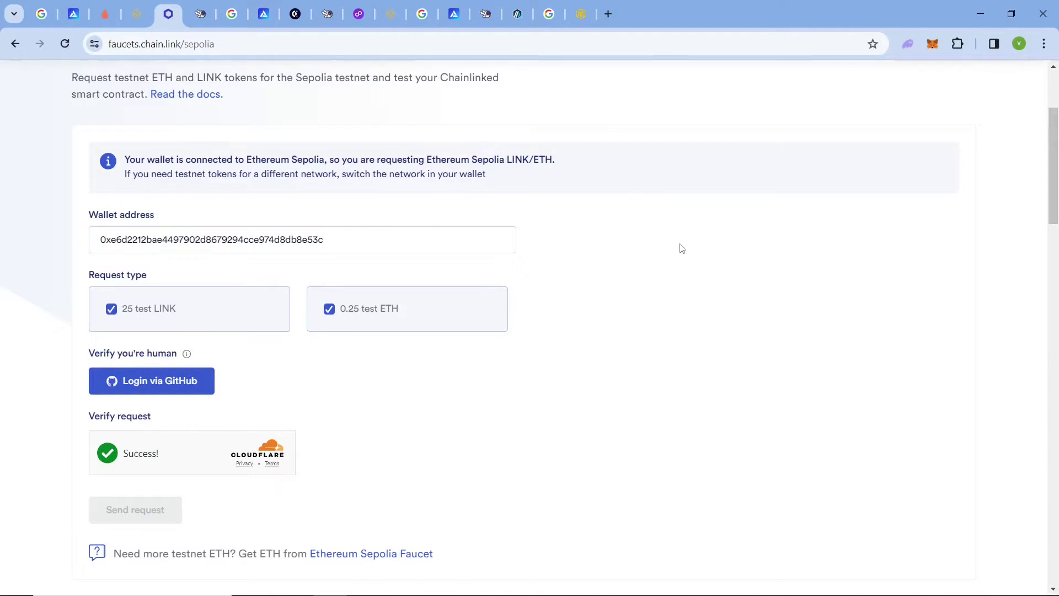
pyautogui.click(343, 241)
pyautogui.moveTo(343, 241); pyautogui.dragTo(206, 241)
pyautogui.click(592, 235)
# Toggle the 0.25 test ETH option, reload the faucet with F5, and re-select 0.25 test ETH.
pyautogui.click(335, 313)
pyautogui.click(337, 313)
pyautogui.scroll(-1, 1056, 204)
pyautogui.scroll(-1, 1043, 213)
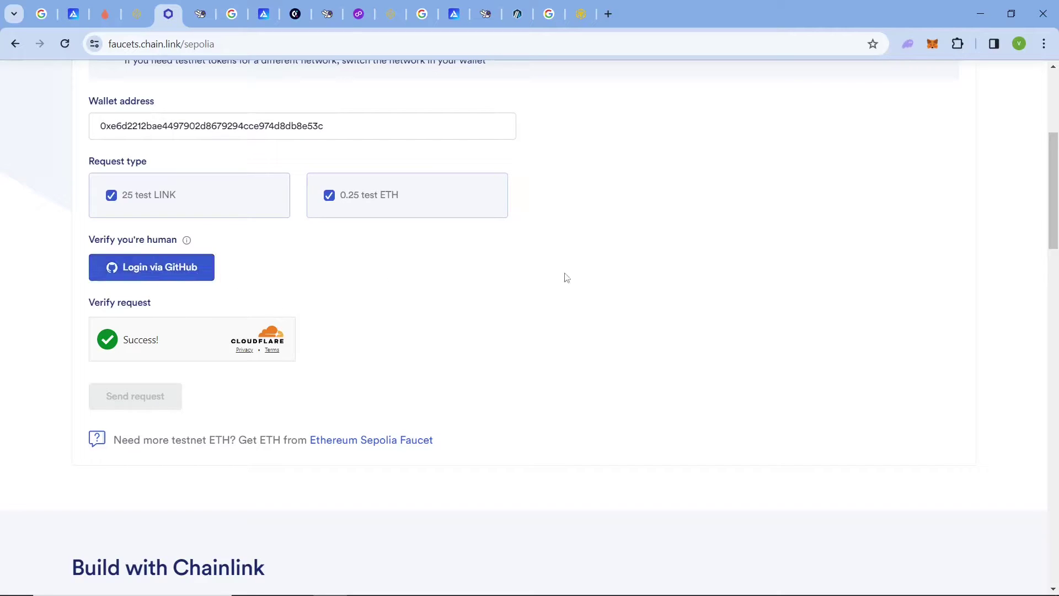
pyautogui.press('F5')
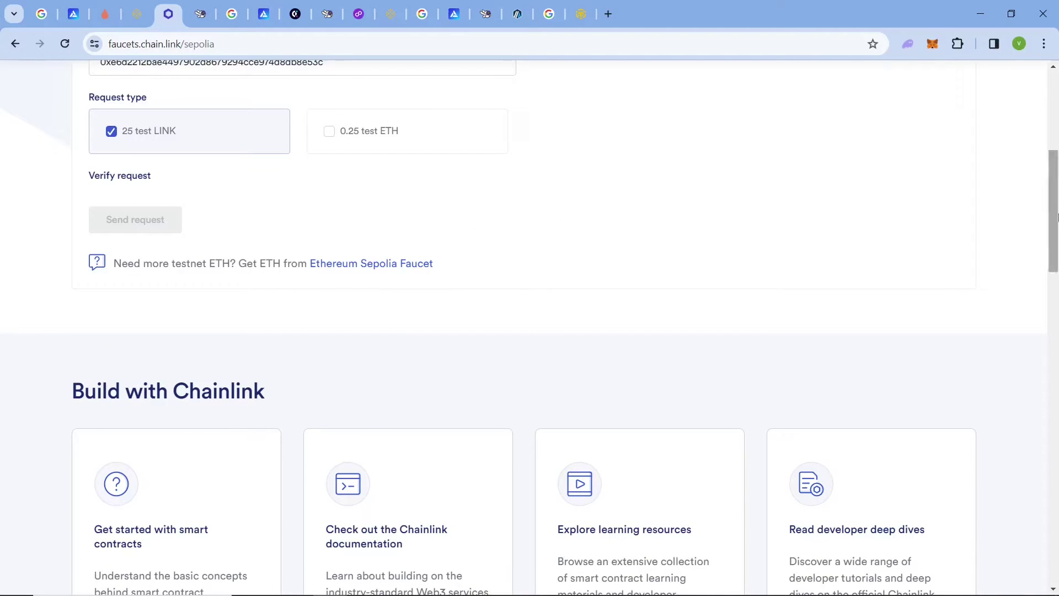
pyautogui.scroll(6, 154, 448)
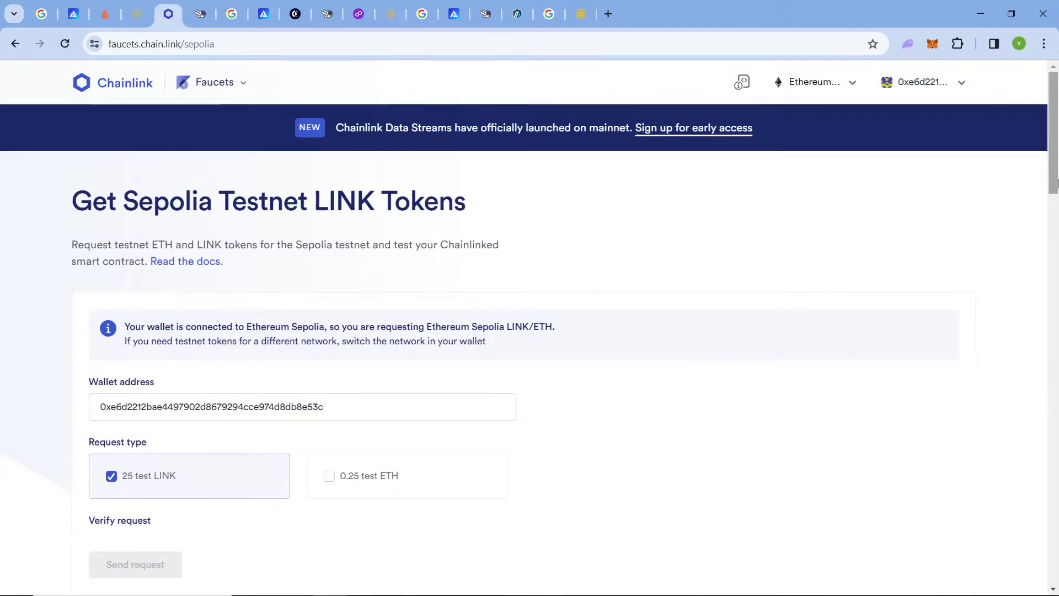
pyautogui.scroll(-4, 227, 378)
pyautogui.click(348, 273)
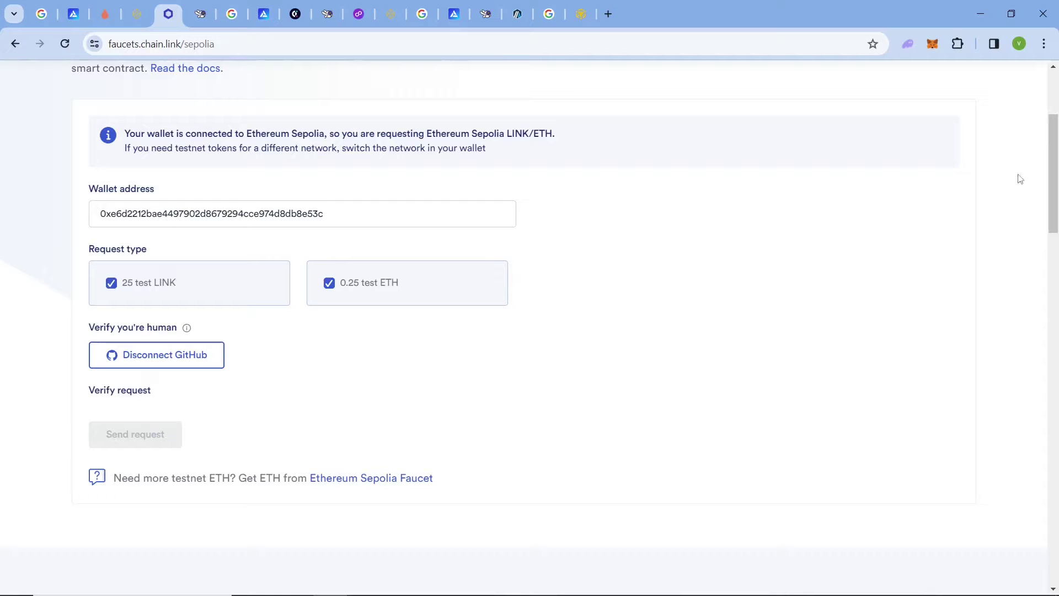
# Send the Sepolia request for 25 test LINK and 0.25 test ETH, then go to LearnWeb3 faucets.
pyautogui.moveTo(1053, 176); pyautogui.dragTo(1053, 198)
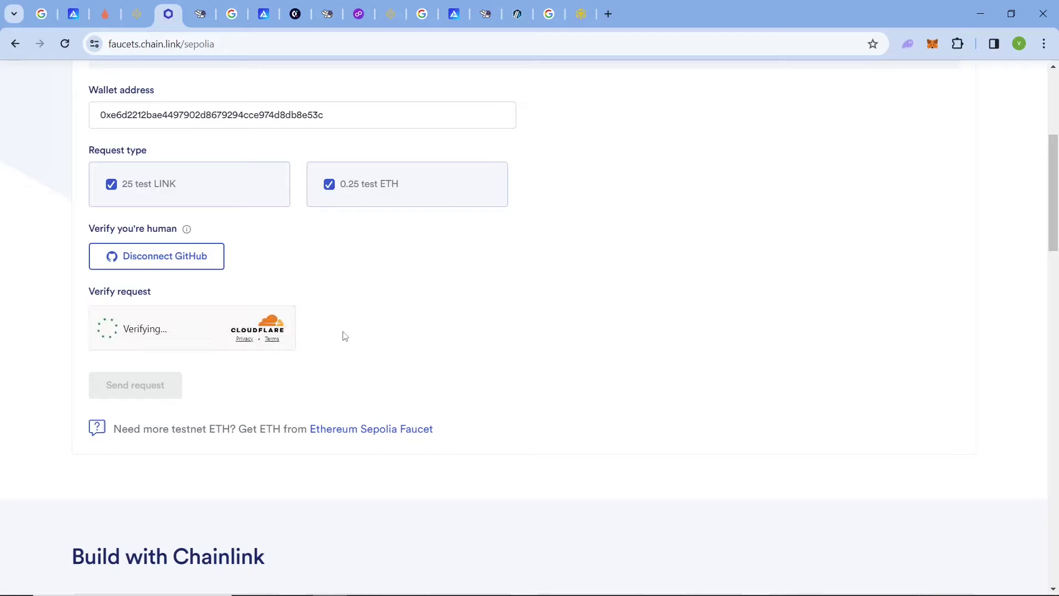
pyautogui.click(139, 390)
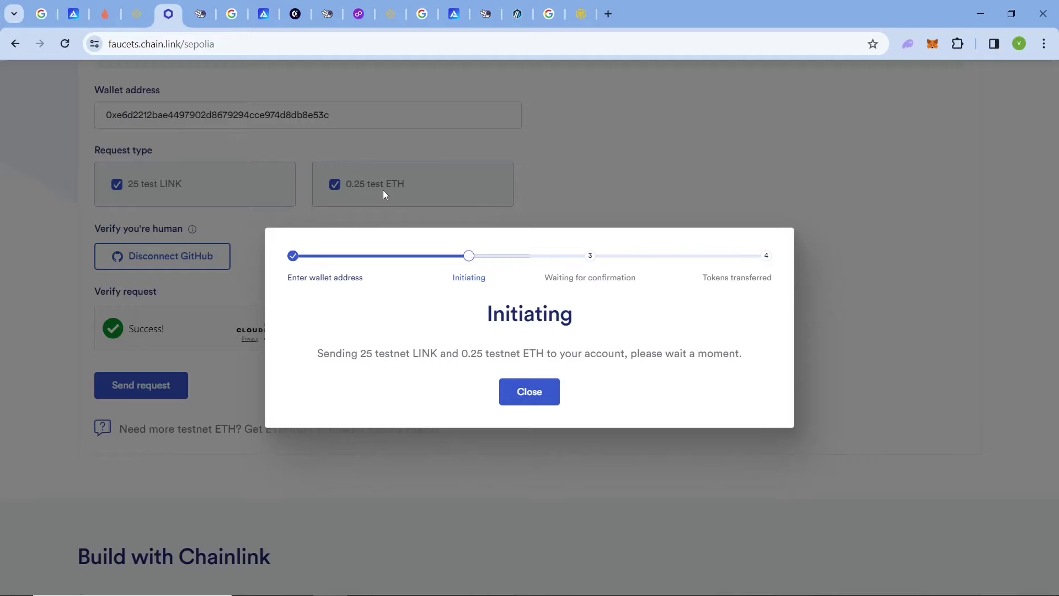
pyautogui.click(200, 17)
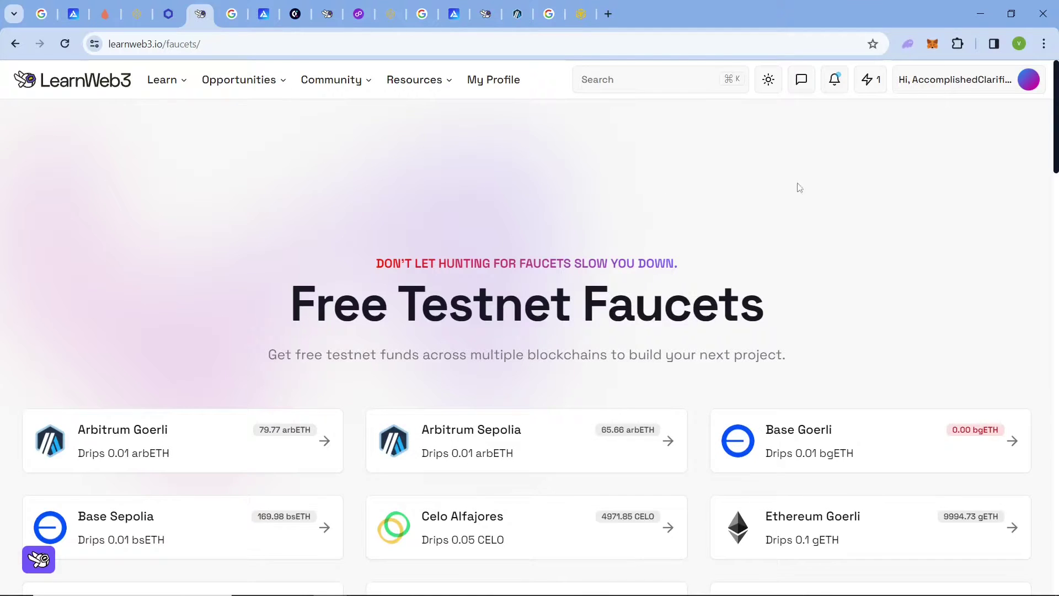
# Open the Ethereum Sepolia faucet, paste the wallet address and request 0.1 sETH.
pyautogui.scroll(-5, 530, 342)
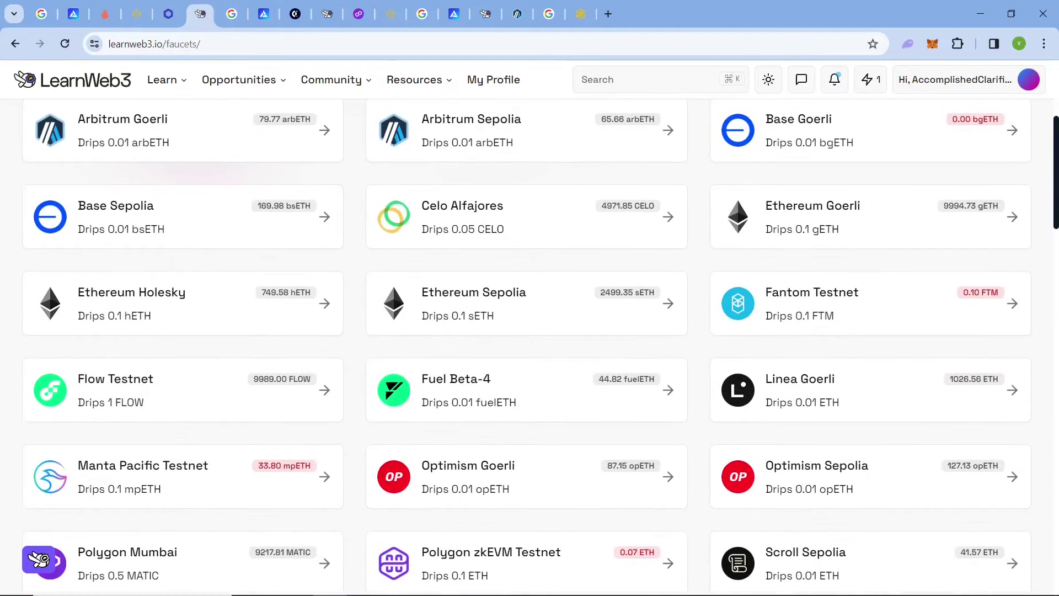
pyautogui.scroll(-1, 1055, 199)
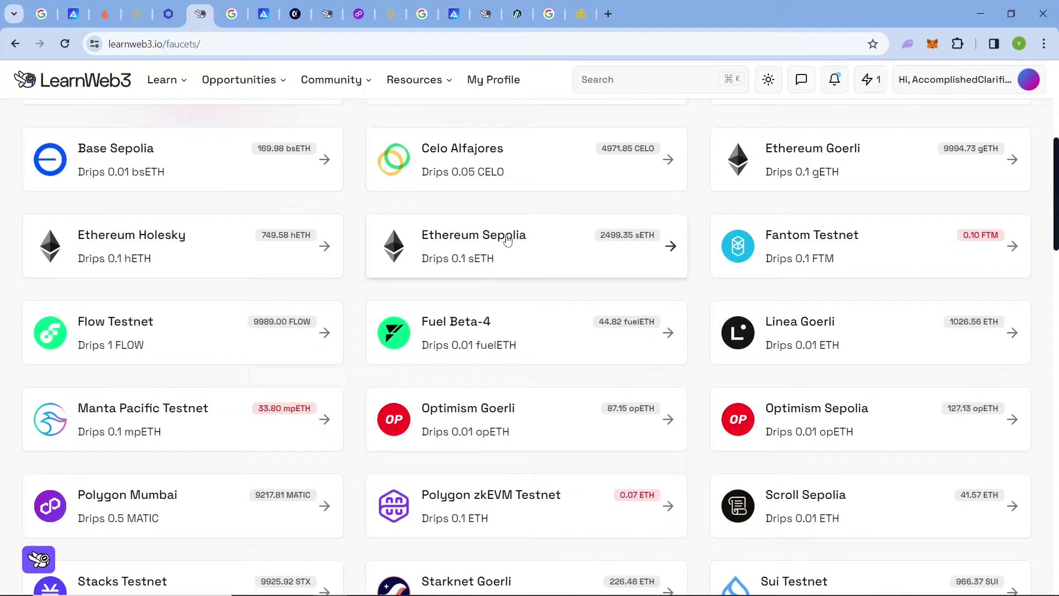
pyautogui.click(530, 223)
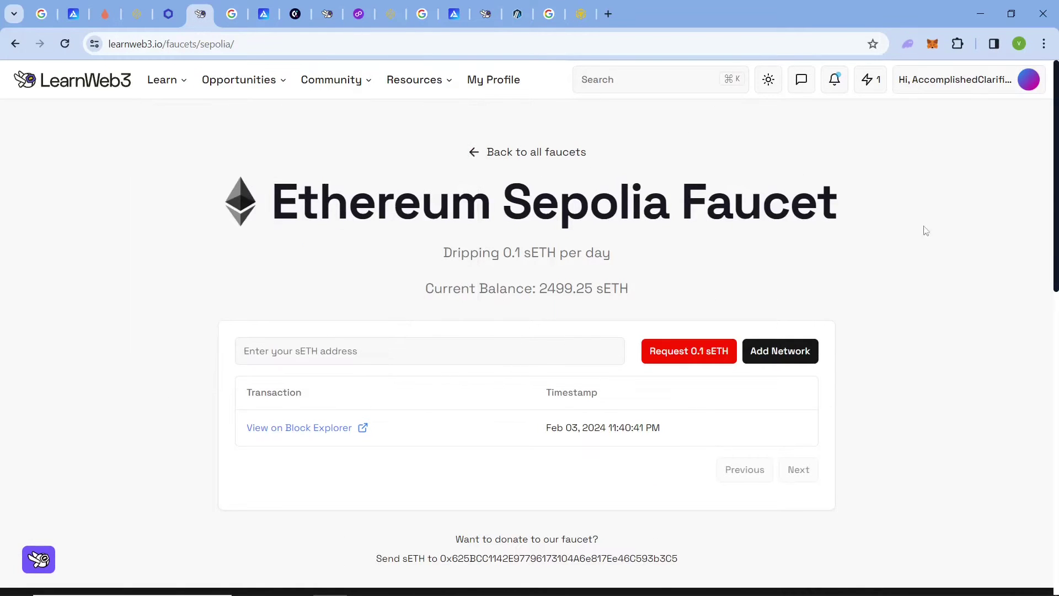
pyautogui.scroll(-1, 269, 346)
pyautogui.click(320, 314)
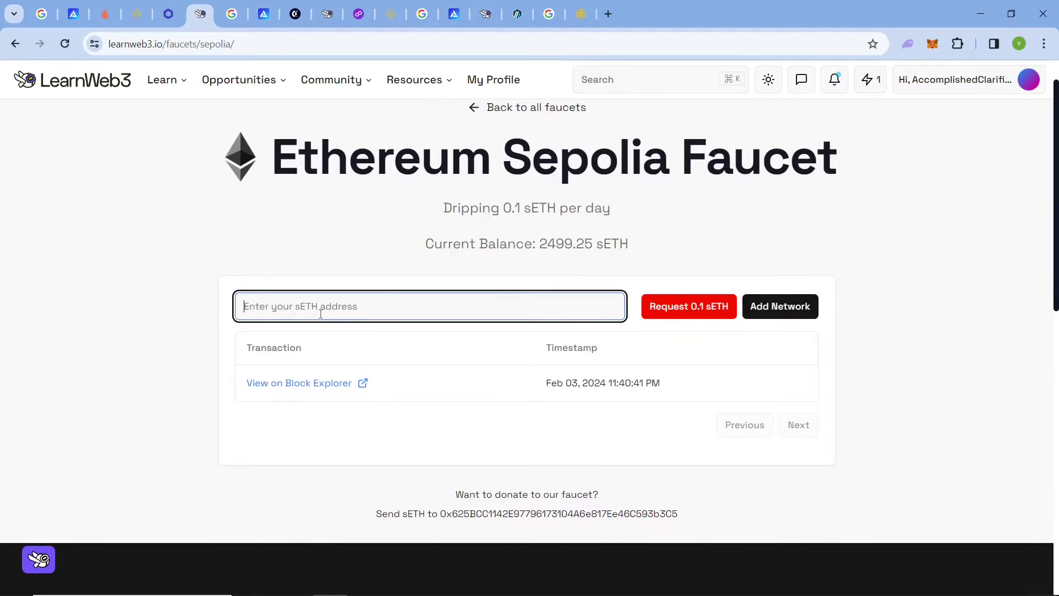
pyautogui.write('0xc783df8a850f42e7F7e57013759C285caa701eB6')
pyautogui.click(478, 408)
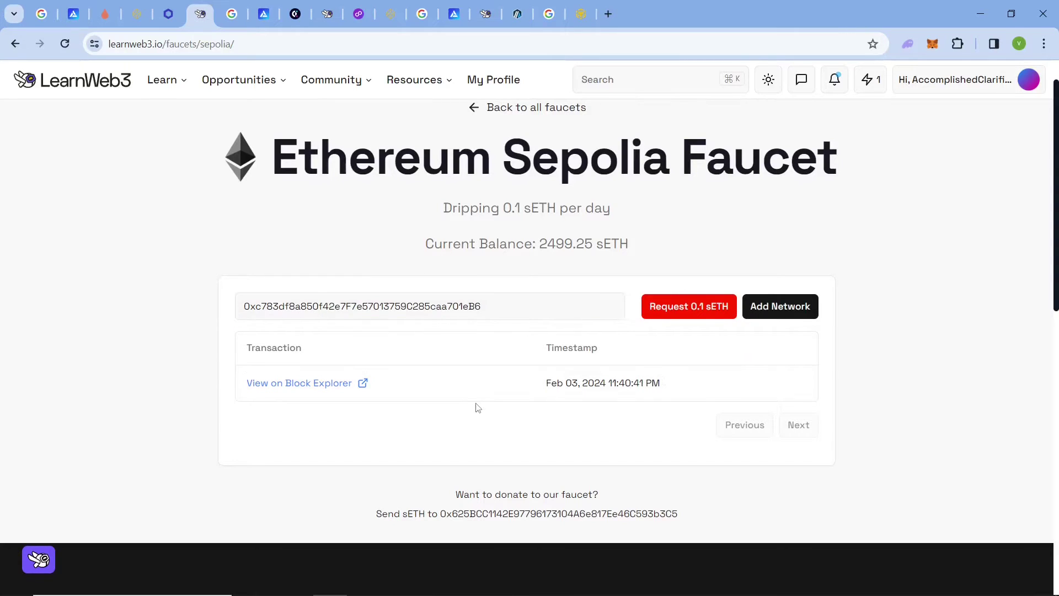
pyautogui.click(668, 307)
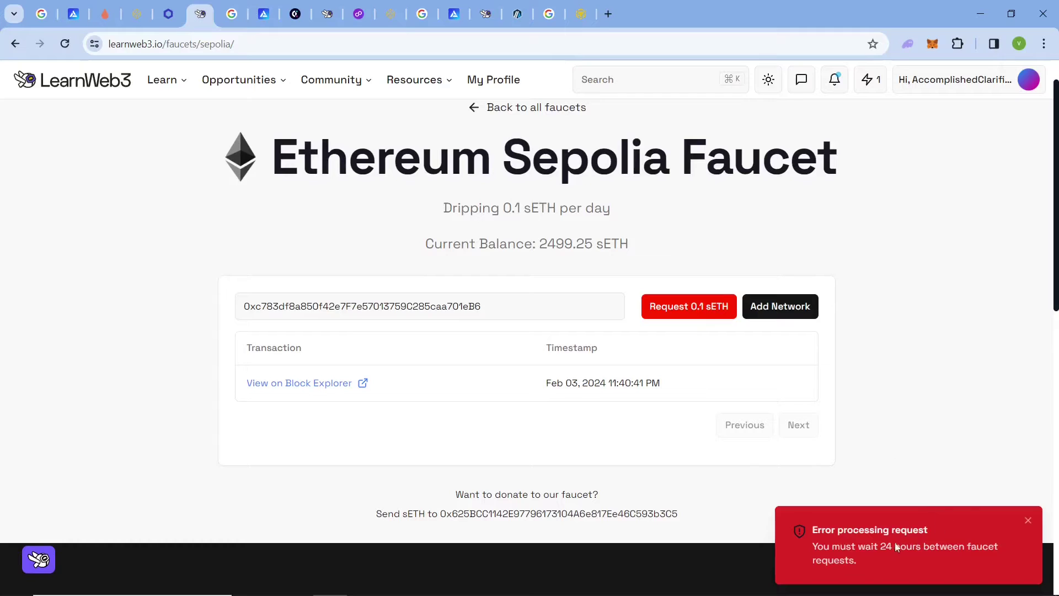
# Highlight the last request's timestamp and the 0.1 daily drip, then go to the Polygon Mumbai images tab.
pyautogui.moveTo(697, 390); pyautogui.dragTo(536, 394)
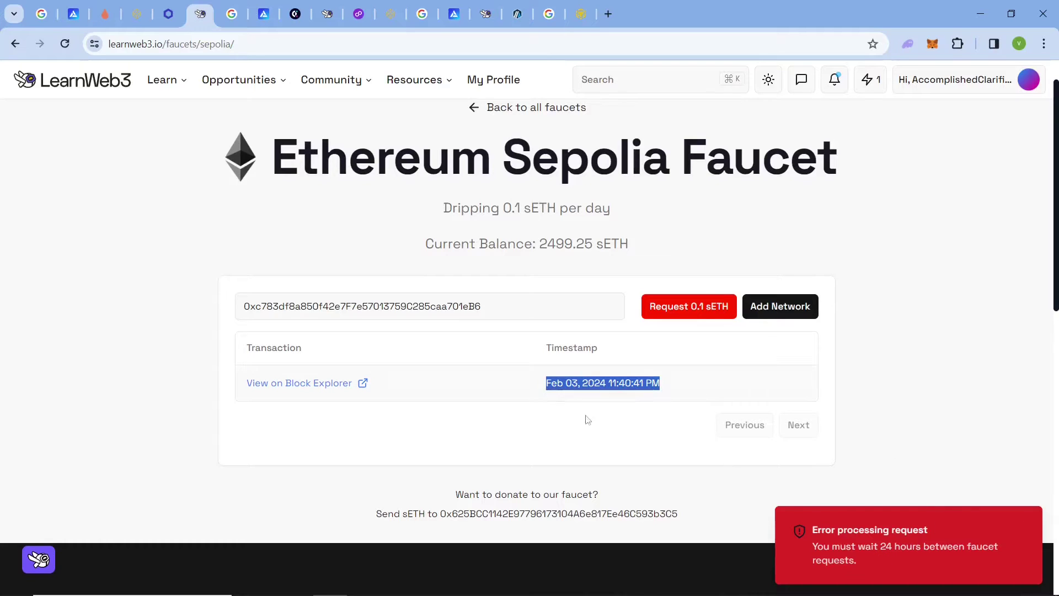
pyautogui.click(913, 401)
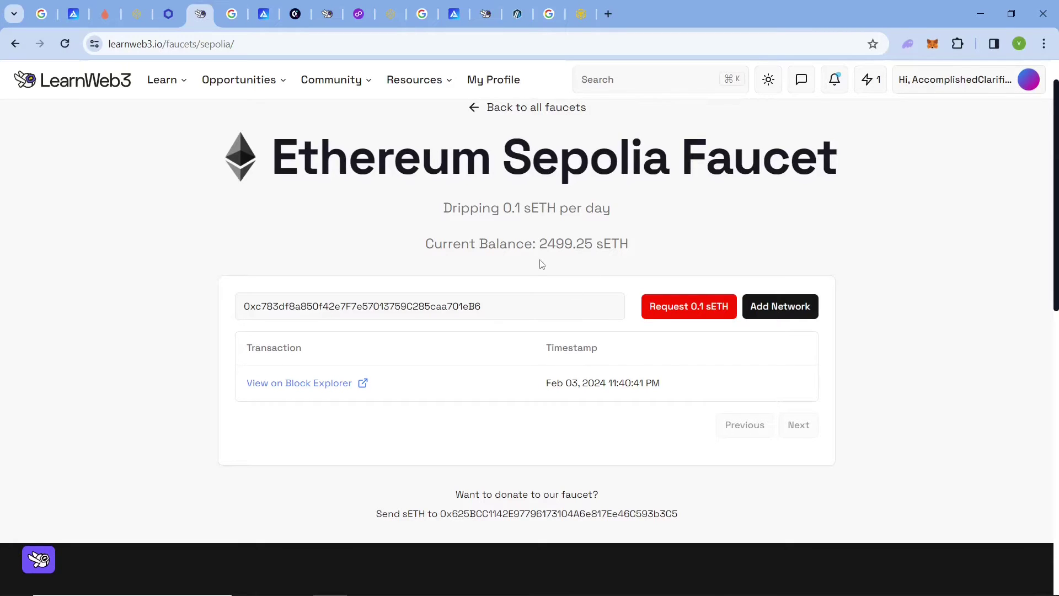
pyautogui.moveTo(523, 214); pyautogui.dragTo(504, 212)
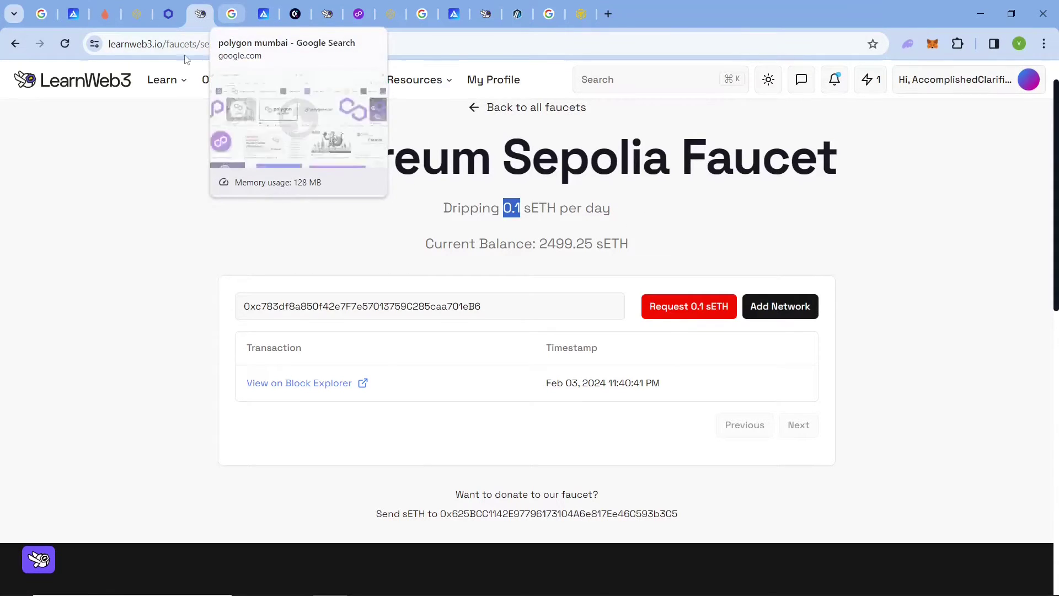
pyautogui.click(233, 15)
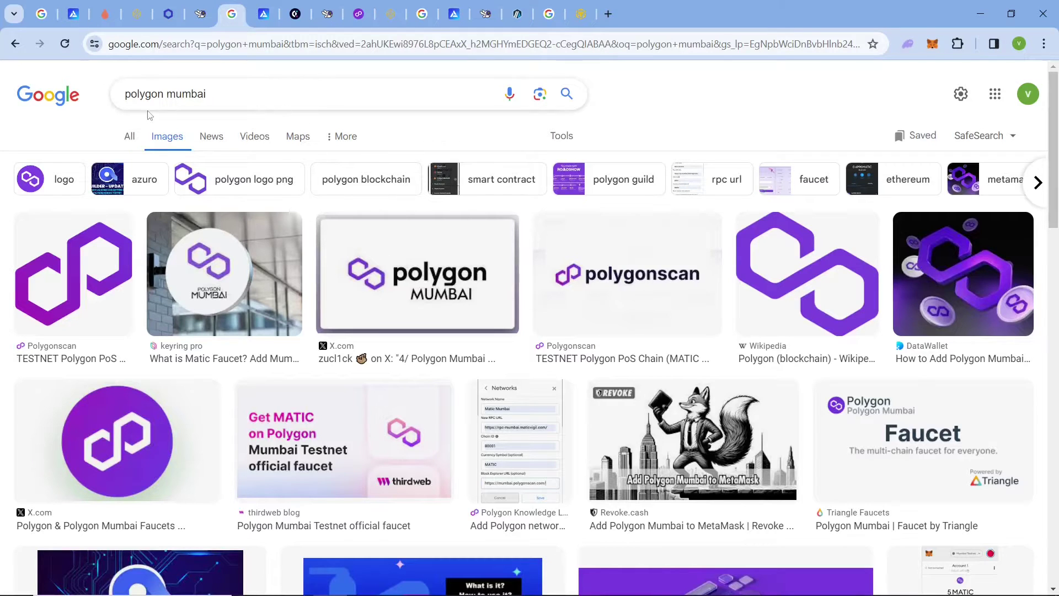
# Paste the wallet address into the Alchemy Mumbai Faucet and request 0.5 MATIC.
pyautogui.click(264, 15)
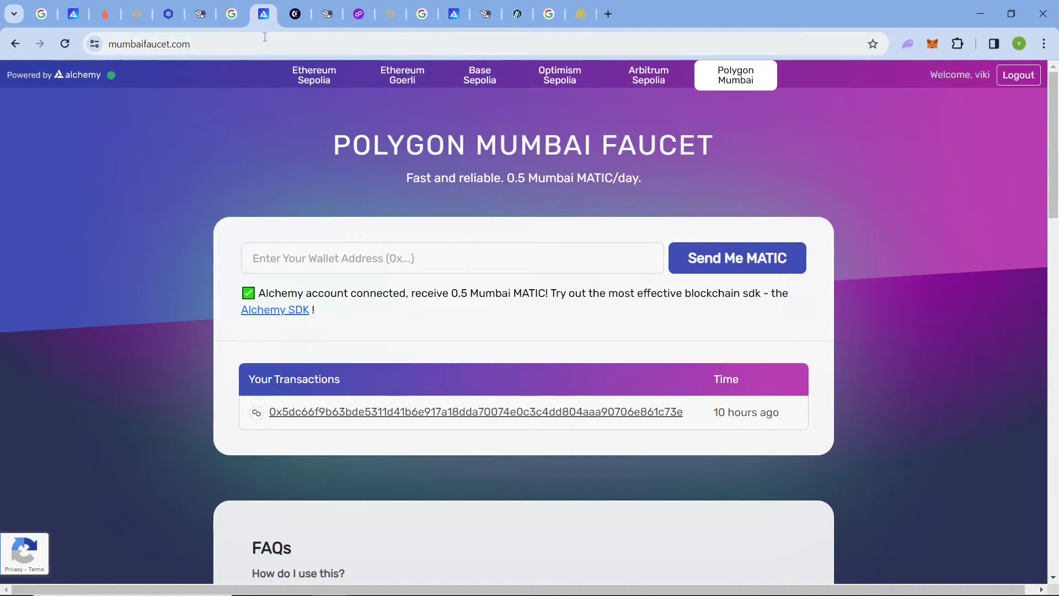
pyautogui.click(449, 254)
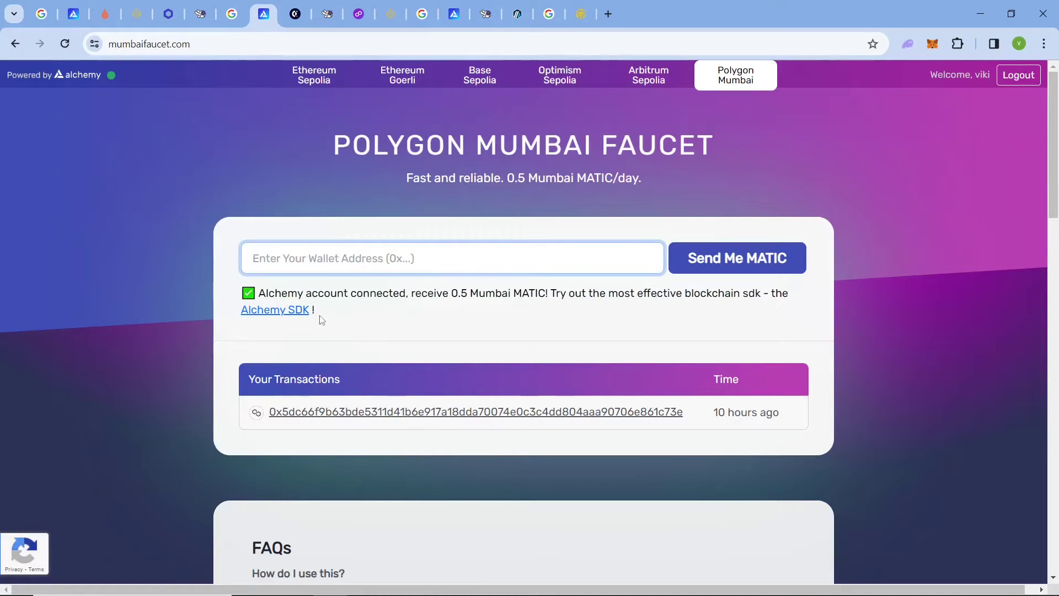
pyautogui.write('0xc783df8a850f42e7F7e57013759C285caa701eB6')
pyautogui.click(712, 252)
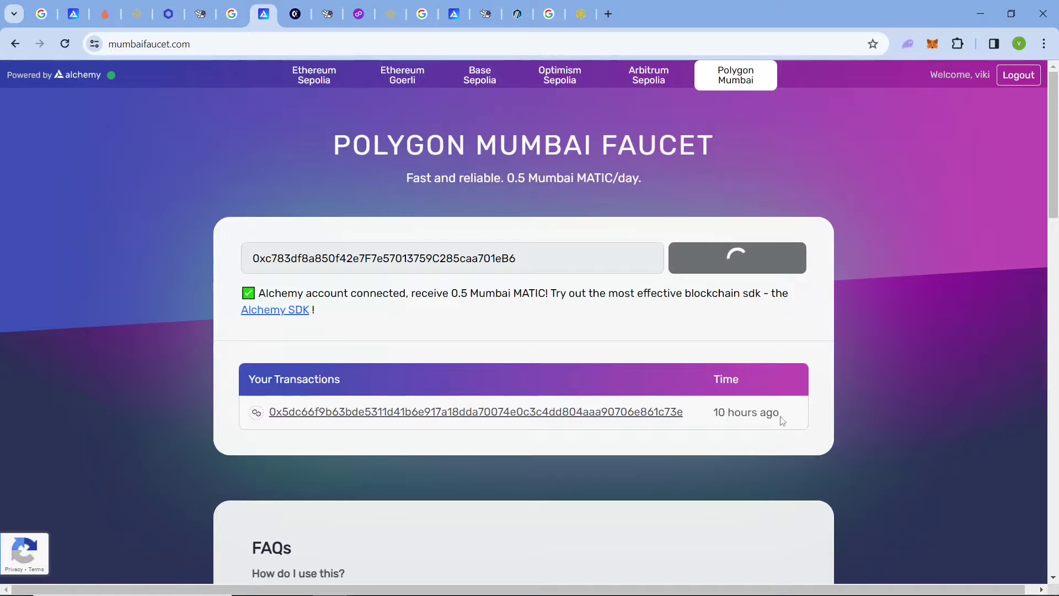
# Highlight the last transaction's age and the 0.5 MATIC amount, then go to the Covalent faucet.
pyautogui.moveTo(787, 466); pyautogui.dragTo(719, 484)
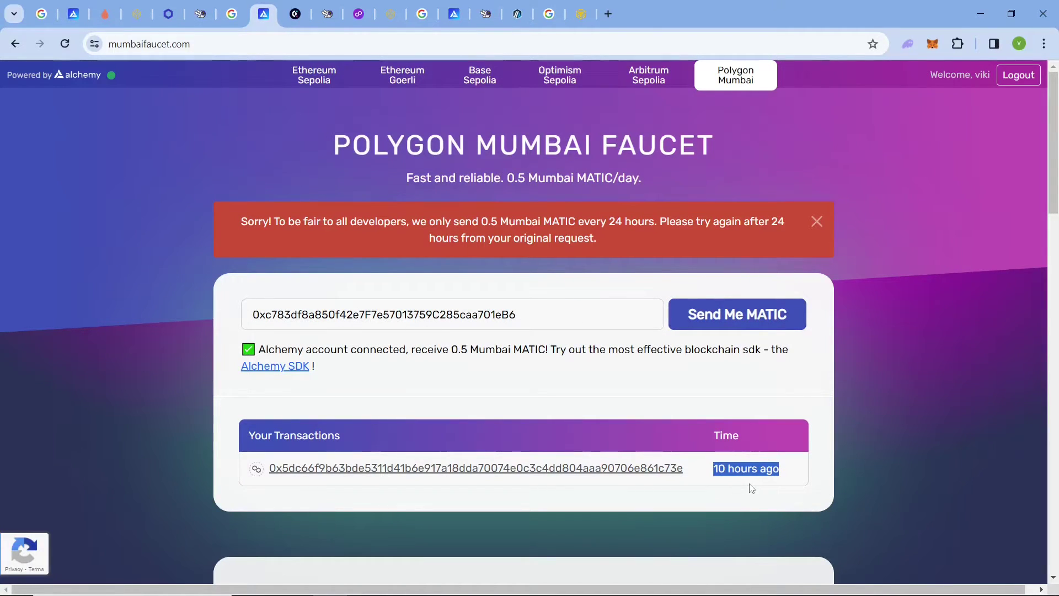
pyautogui.moveTo(452, 349); pyautogui.dragTo(468, 356)
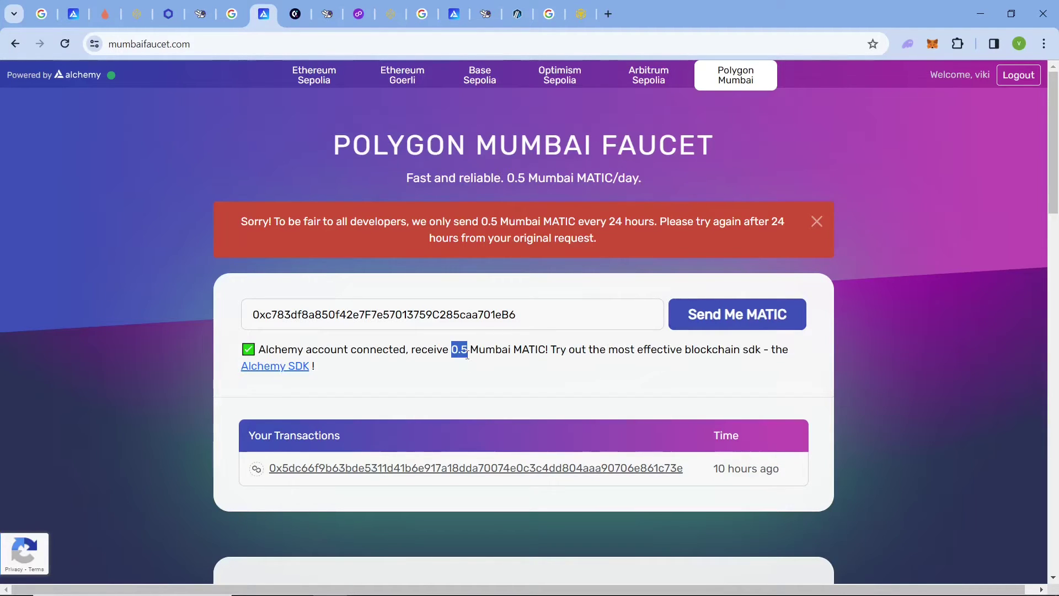
pyautogui.click(550, 362)
pyautogui.click(296, 15)
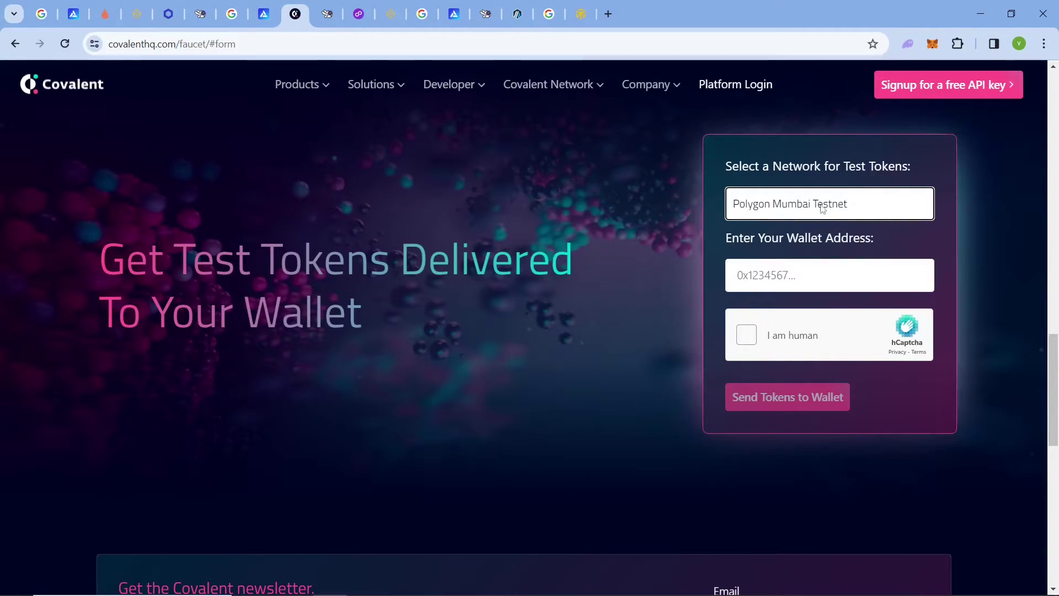
# Choose Polygon Mumbai Testnet as the network and paste the wallet address.
pyautogui.click(771, 211)
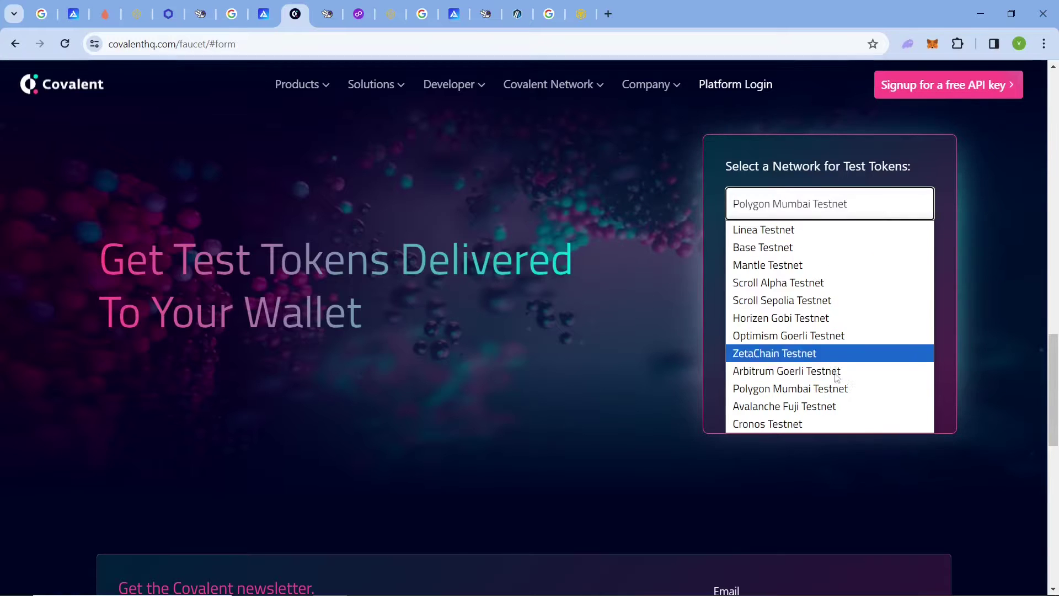
pyautogui.click(833, 396)
pyautogui.click(794, 278)
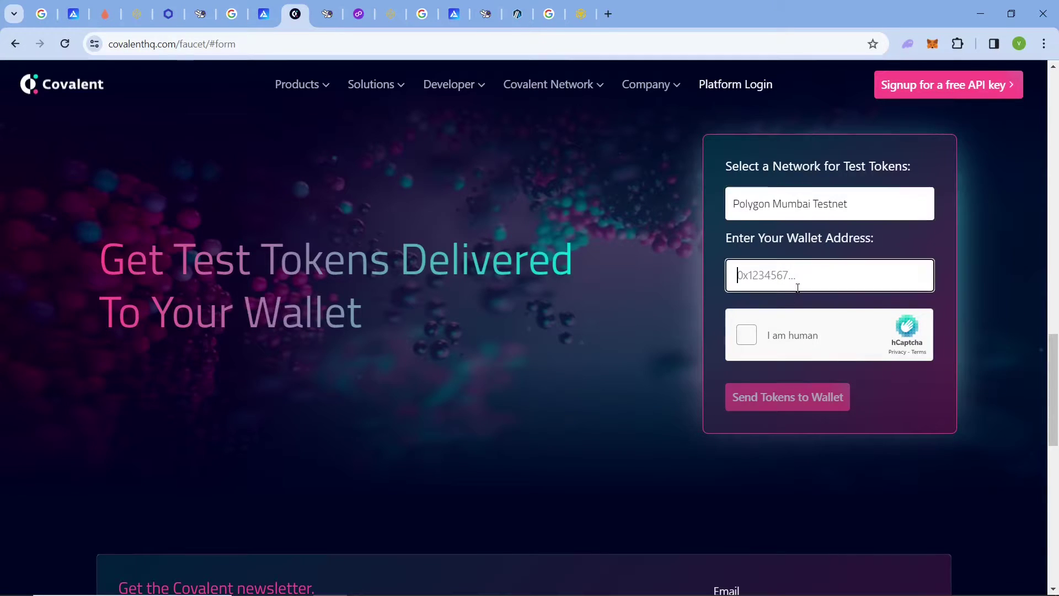
pyautogui.hotkey('ctrl', 'v')
# Solve the two raccoon hCaptcha puzzles and send the test tokens to the wallet.
pyautogui.click(816, 331)
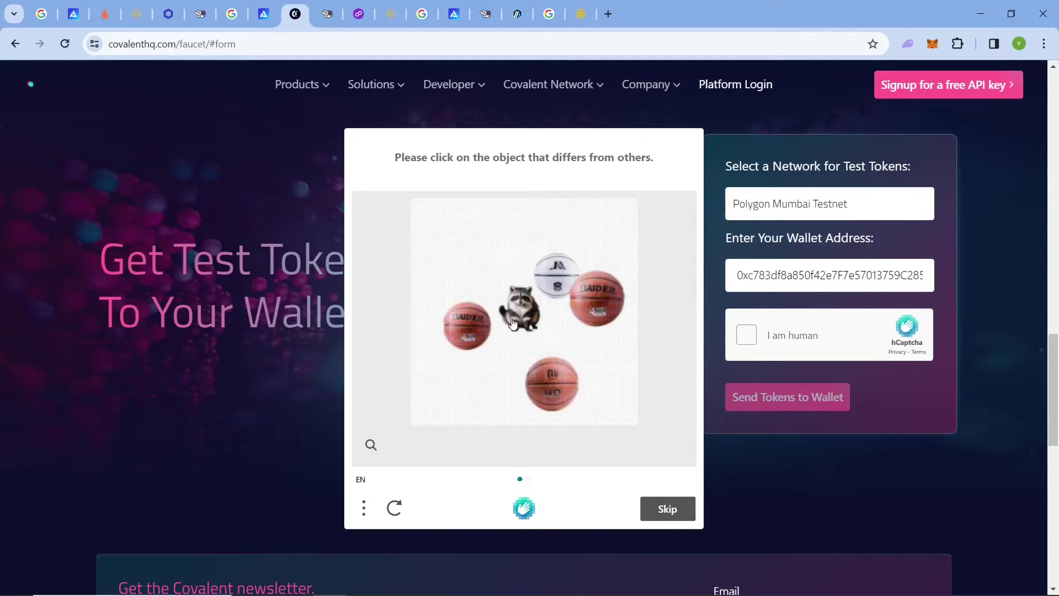
pyautogui.click(525, 307)
pyautogui.click(688, 515)
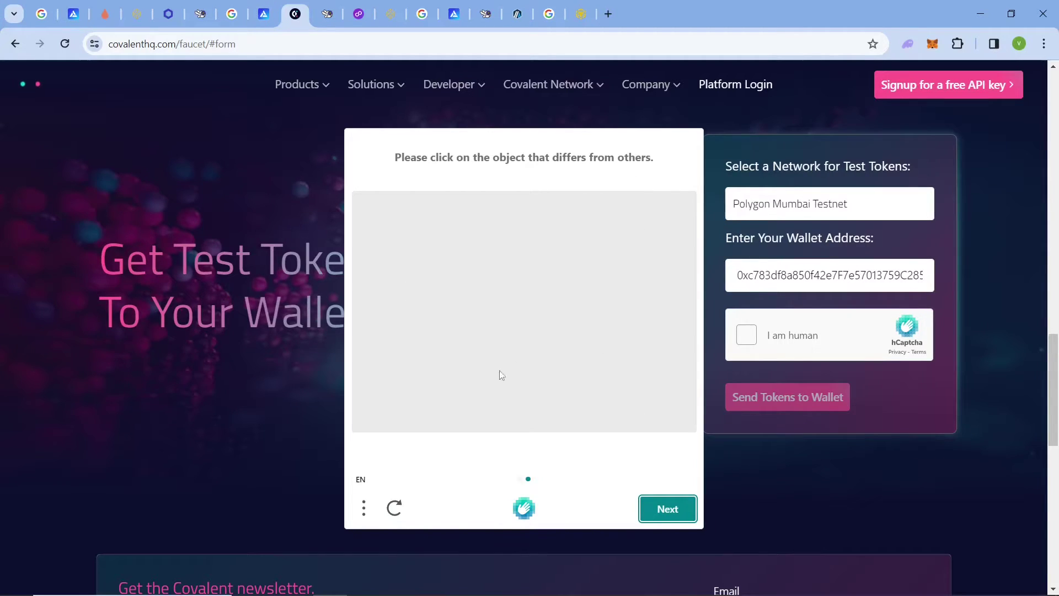
pyautogui.click(540, 269)
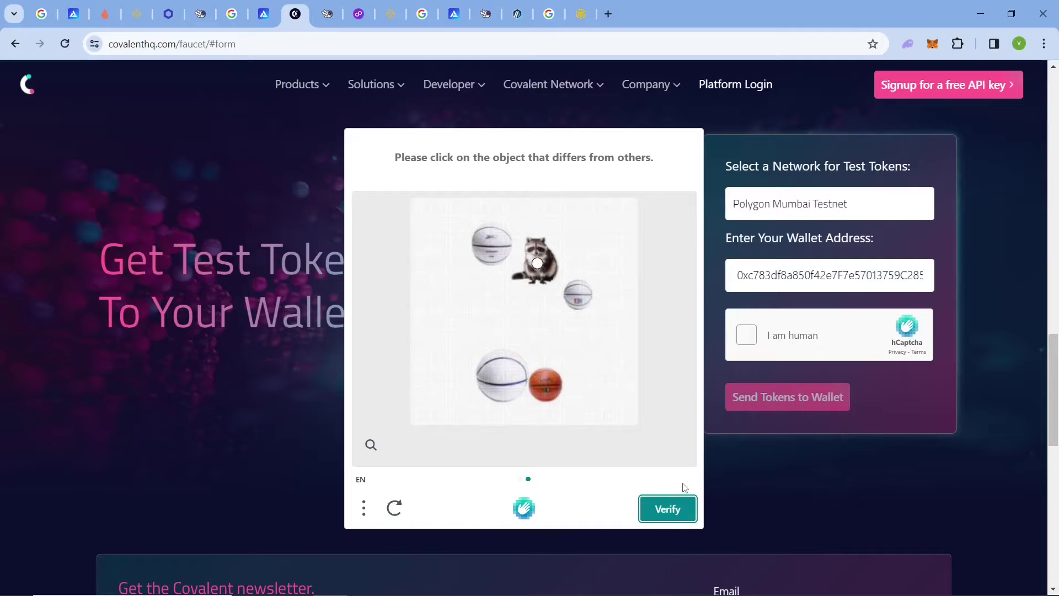
pyautogui.click(676, 508)
pyautogui.click(797, 398)
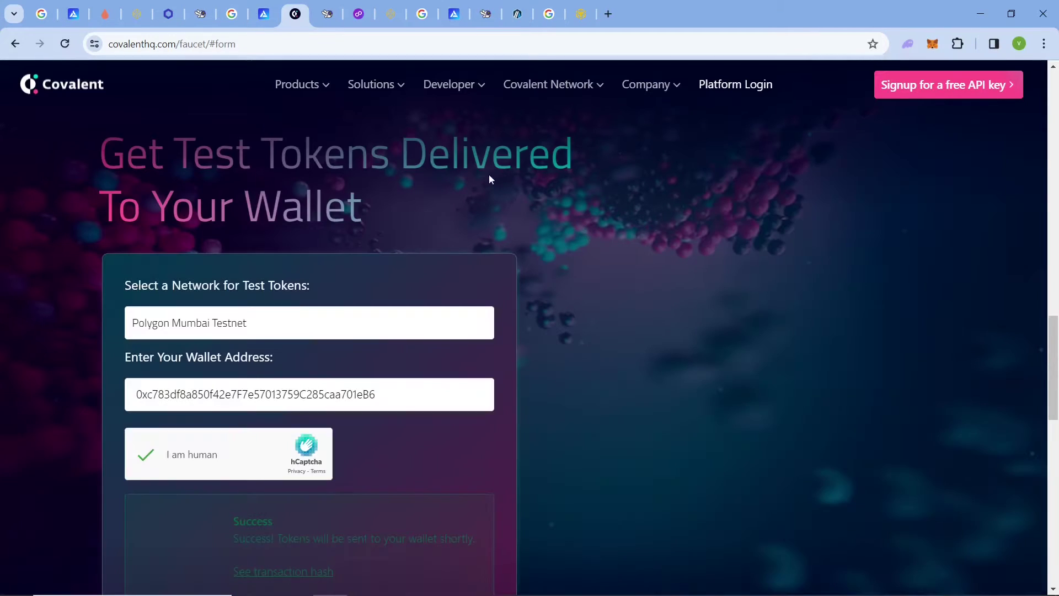
pyautogui.scroll(-5, 302, 303)
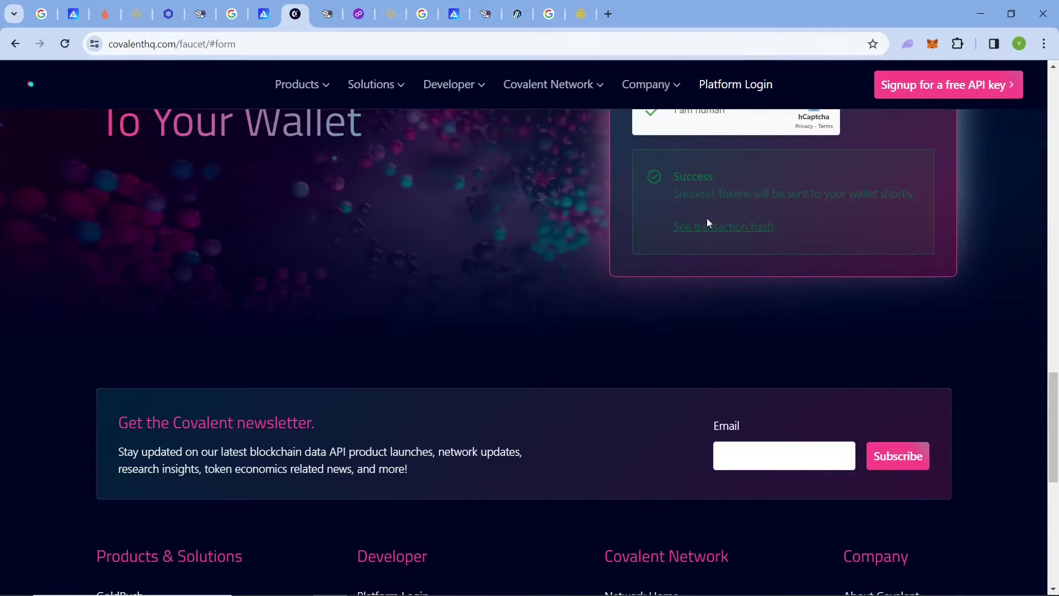
pyautogui.scroll(10, 381, 179)
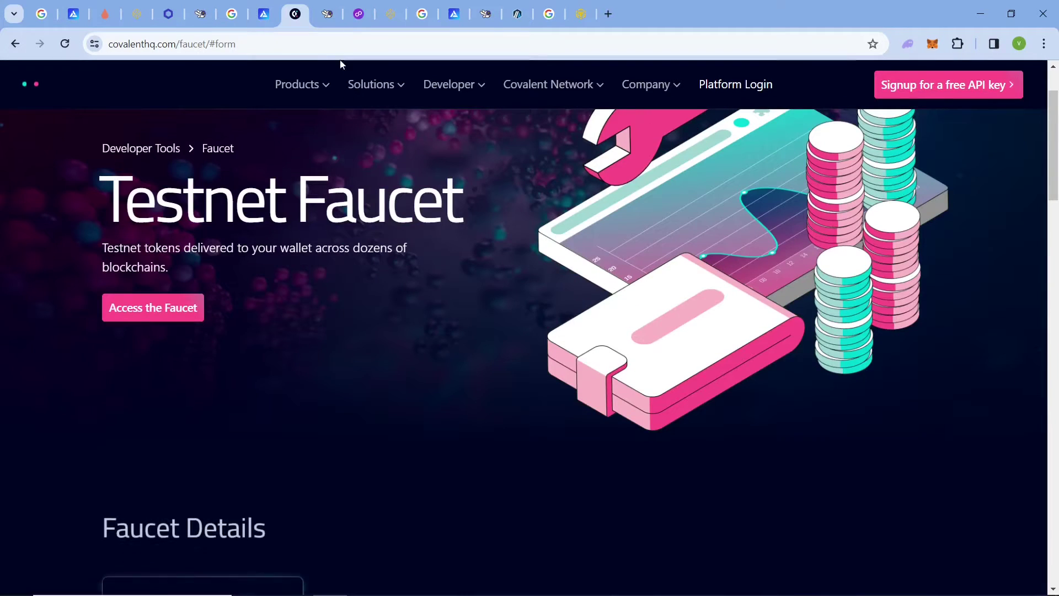
# Request 0.5 MATIC from LearnWeb3's Polygon Mumbai faucet for the wallet, then go to the Polygon faucet.
pyautogui.click(328, 14)
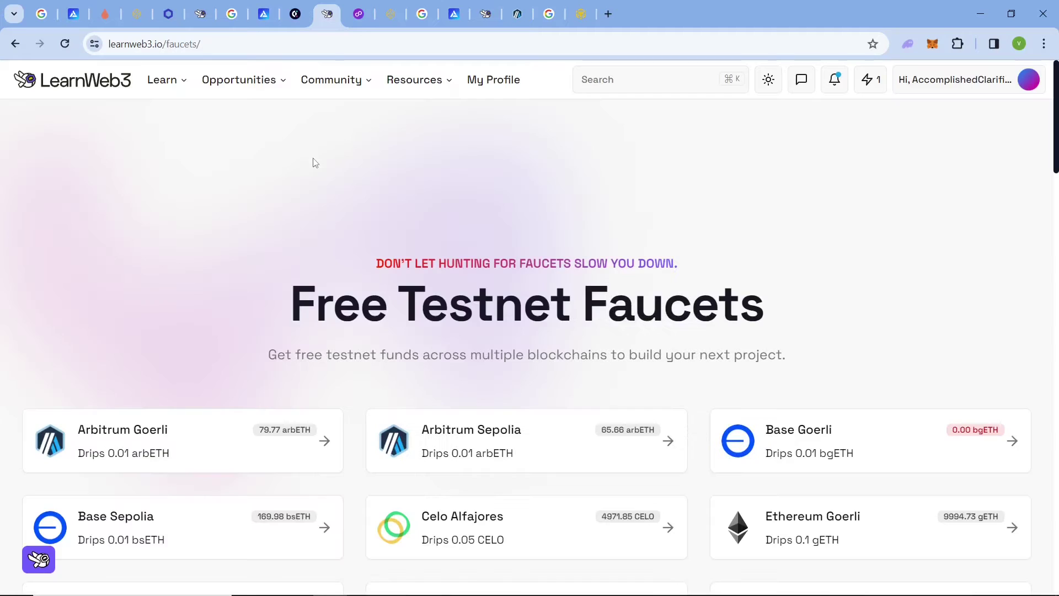
pyautogui.scroll(-6, 317, 343)
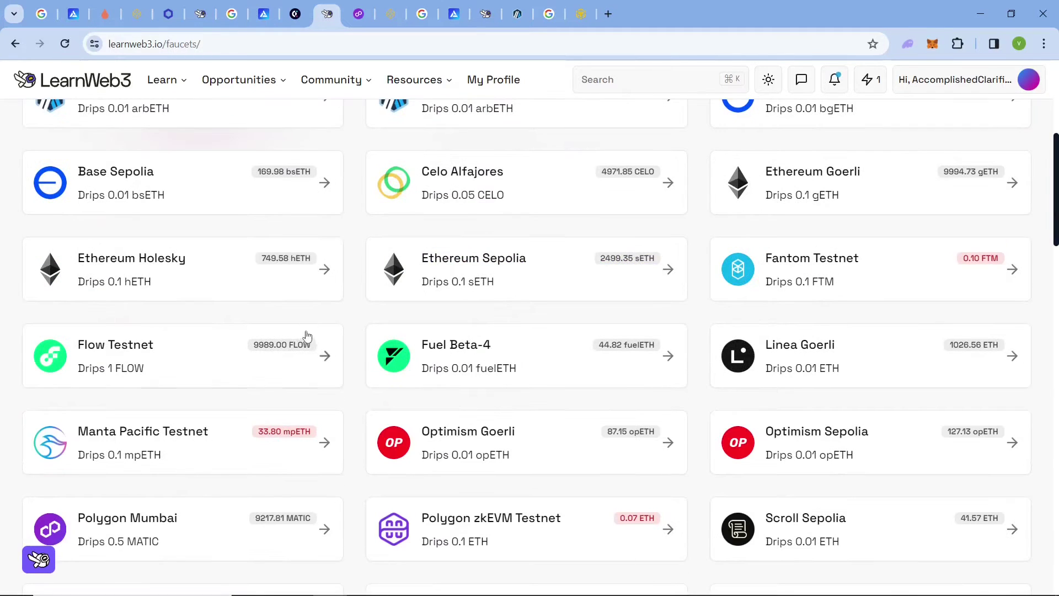
pyautogui.click(131, 527)
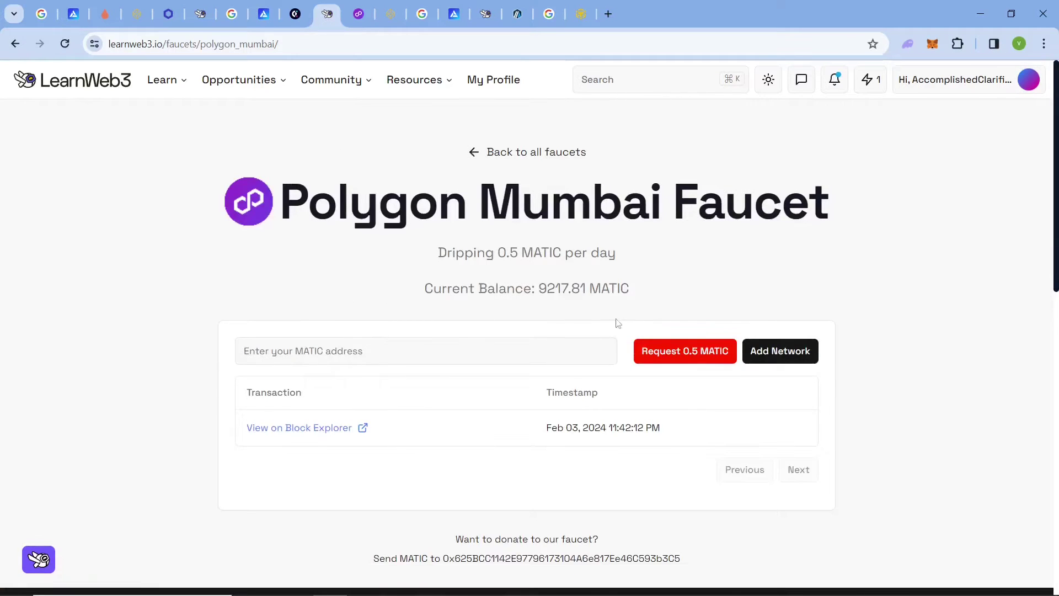
pyautogui.moveTo(533, 429); pyautogui.dragTo(698, 433)
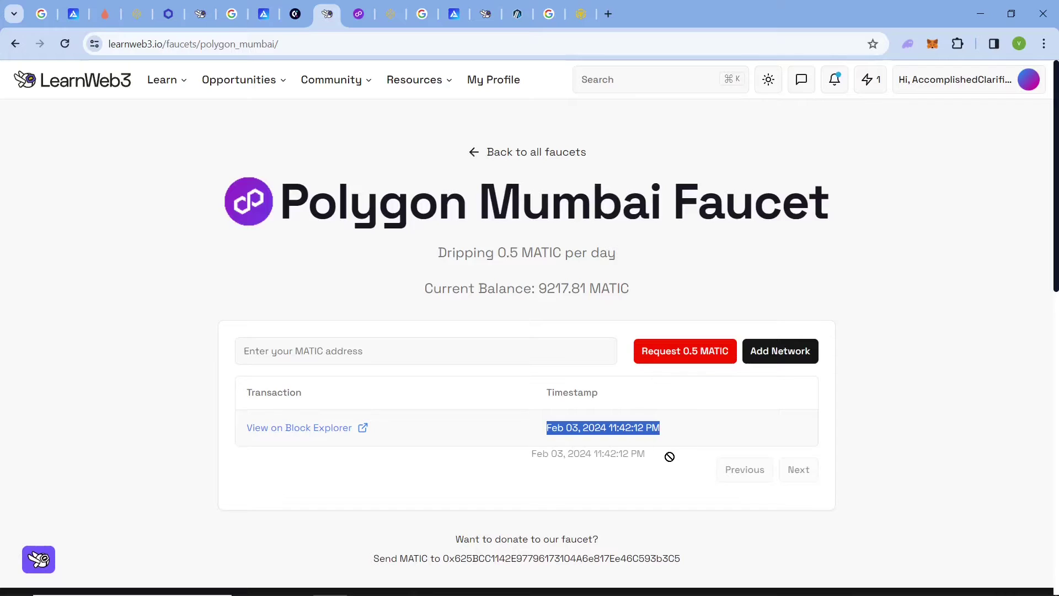
pyautogui.click(844, 401)
pyautogui.click(521, 352)
pyautogui.write('0xc783df8a850f42e7F7e57013759C285caa701eB6')
pyautogui.click(675, 356)
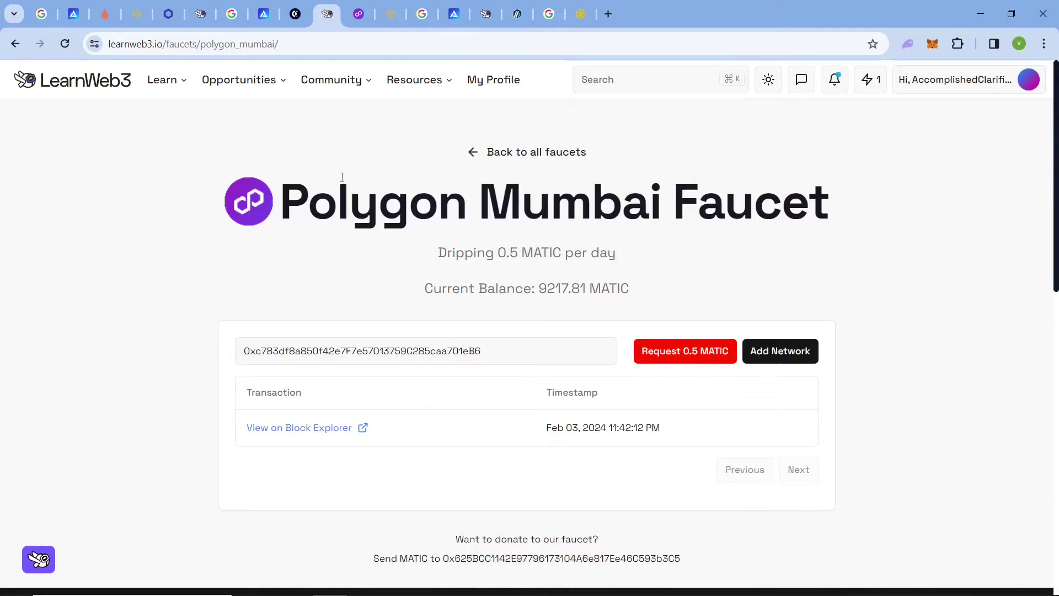
pyautogui.click(359, 15)
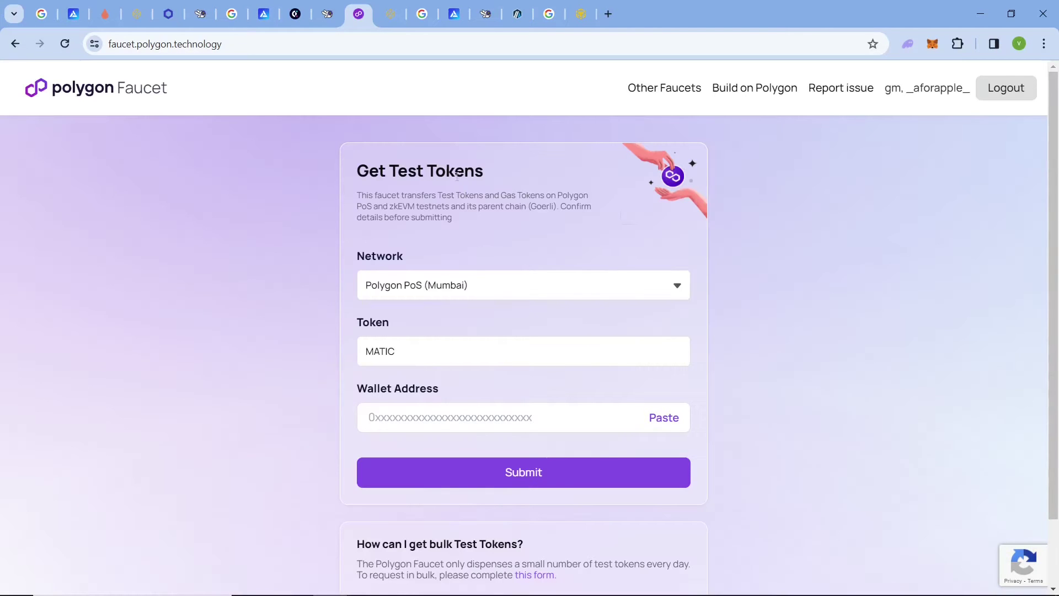
# Set the network to Polygon PoS (Mumbai) and paste the wallet address into the form.
pyautogui.click(449, 293)
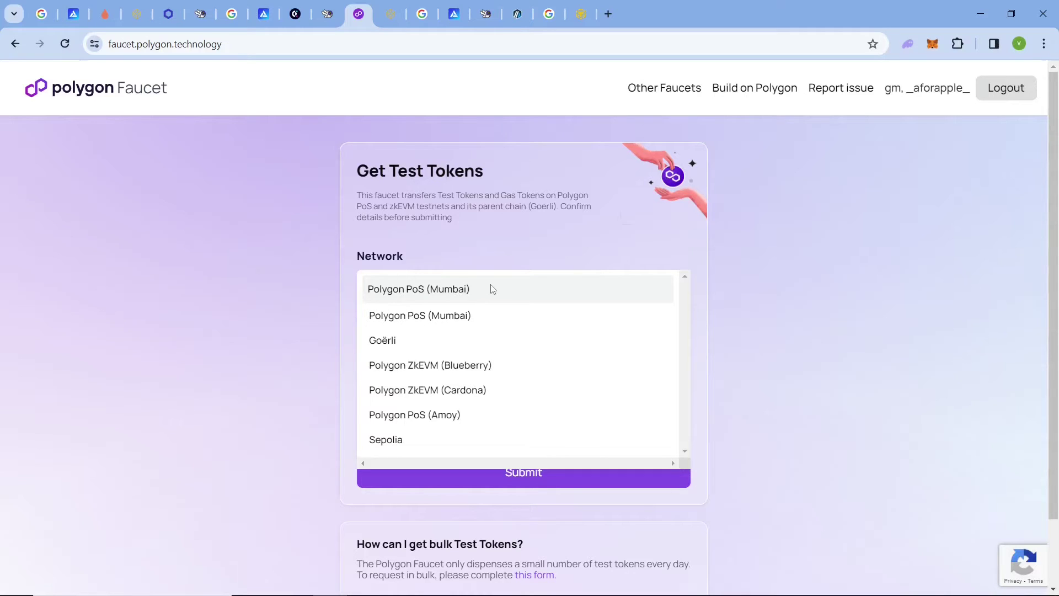
pyautogui.click(492, 288)
pyautogui.click(438, 295)
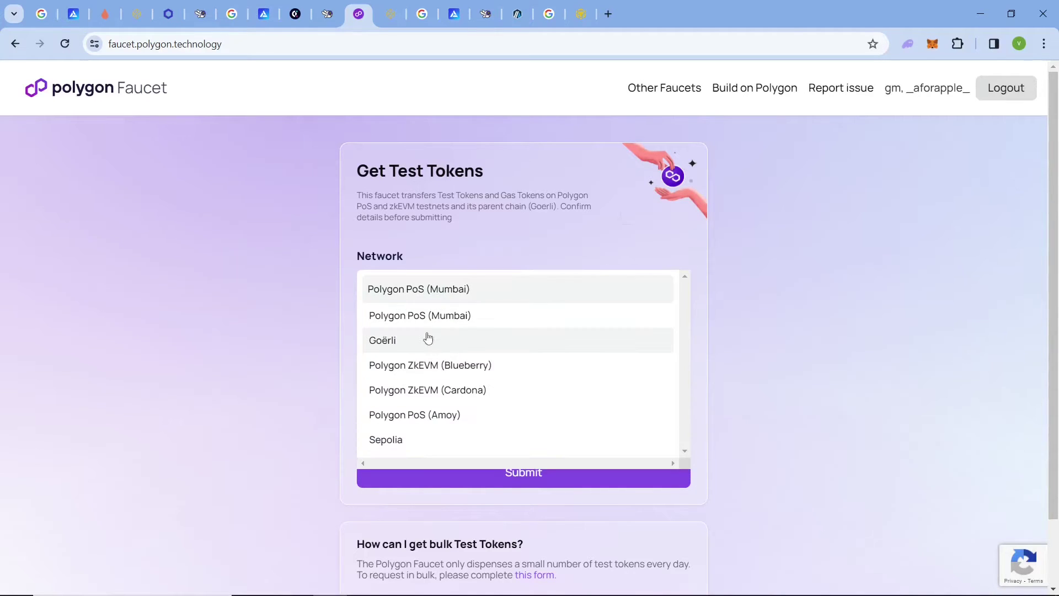
pyautogui.click(441, 287)
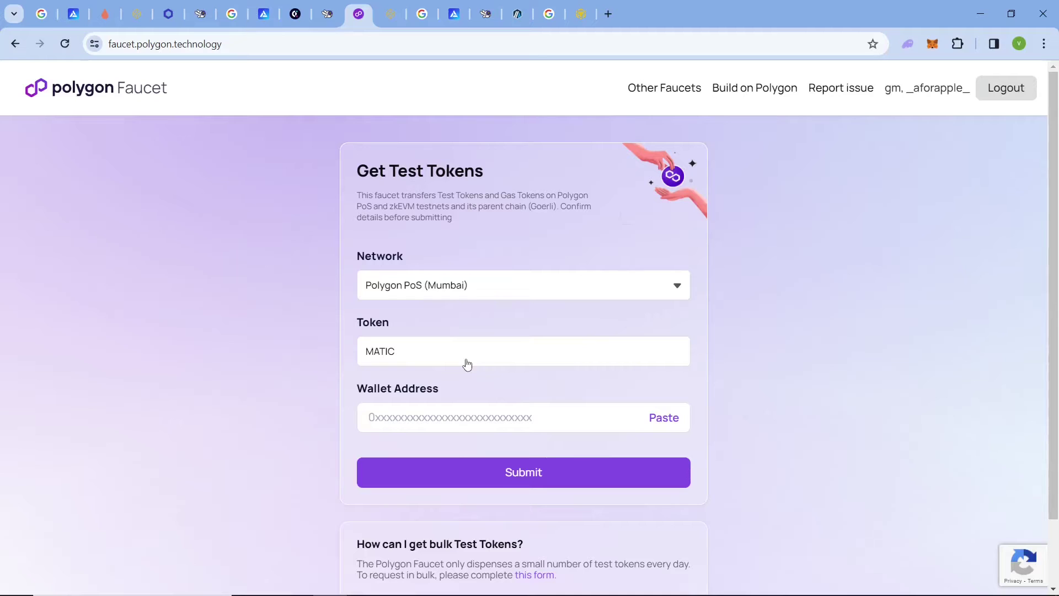
pyautogui.click(472, 418)
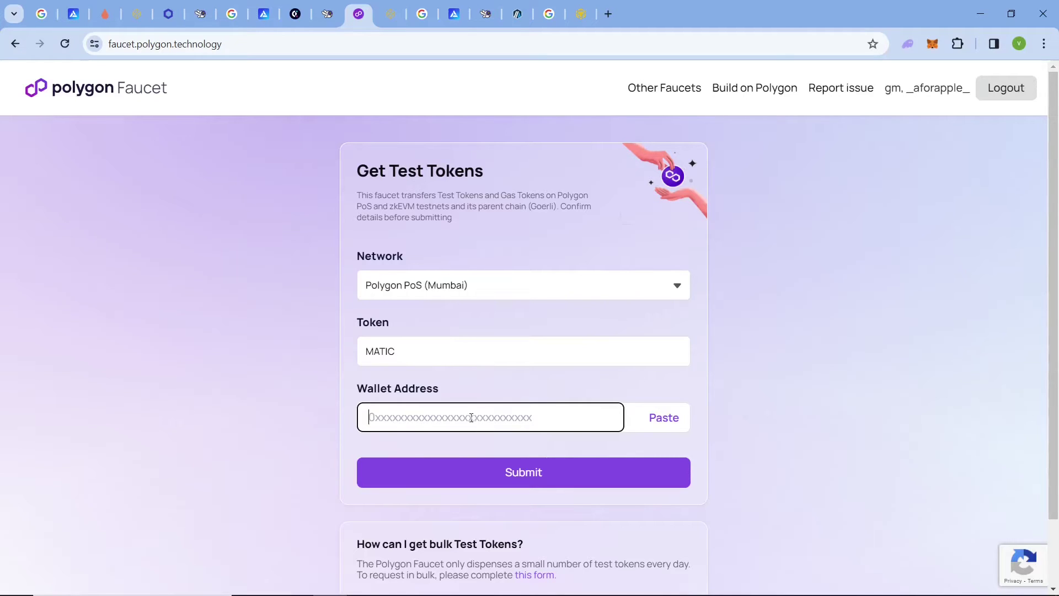
pyautogui.click(664, 417)
# Submit and confirm the MATIC request, then dismiss the Transfer Failed message.
pyautogui.click(601, 477)
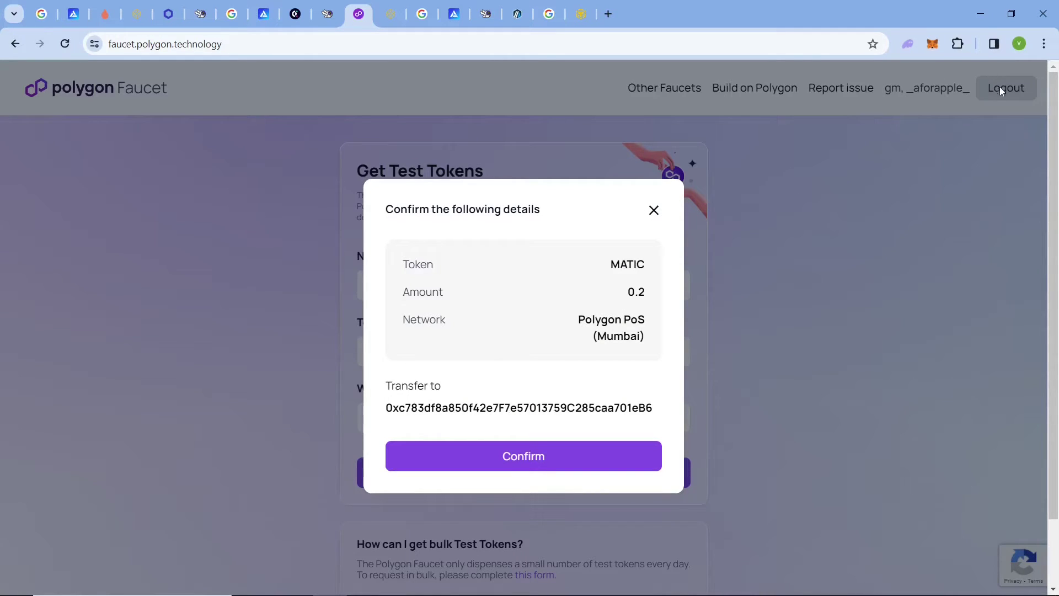
pyautogui.click(592, 464)
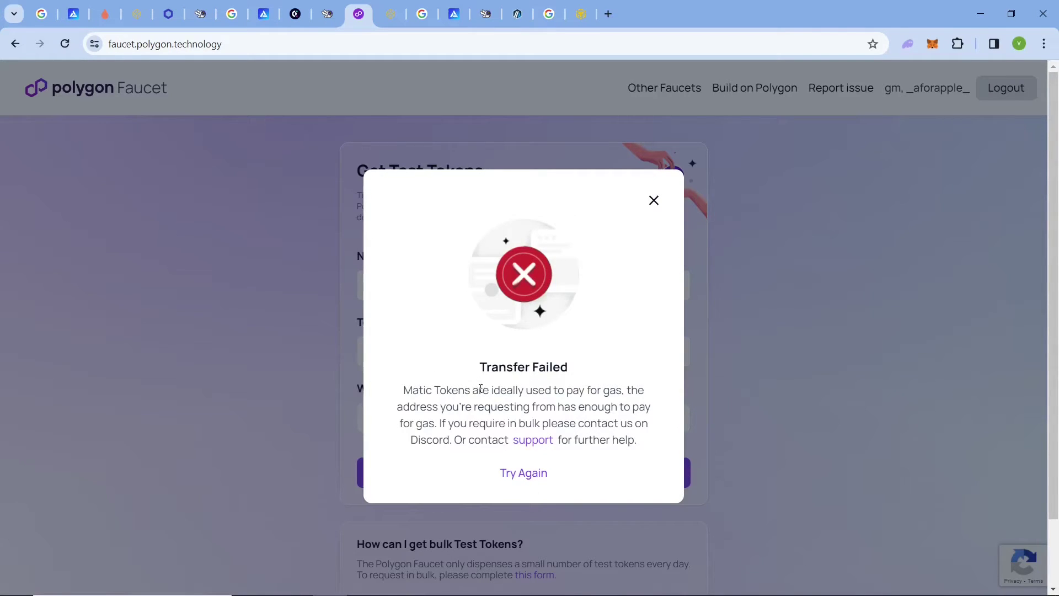
pyautogui.moveTo(454, 389); pyautogui.dragTo(617, 378)
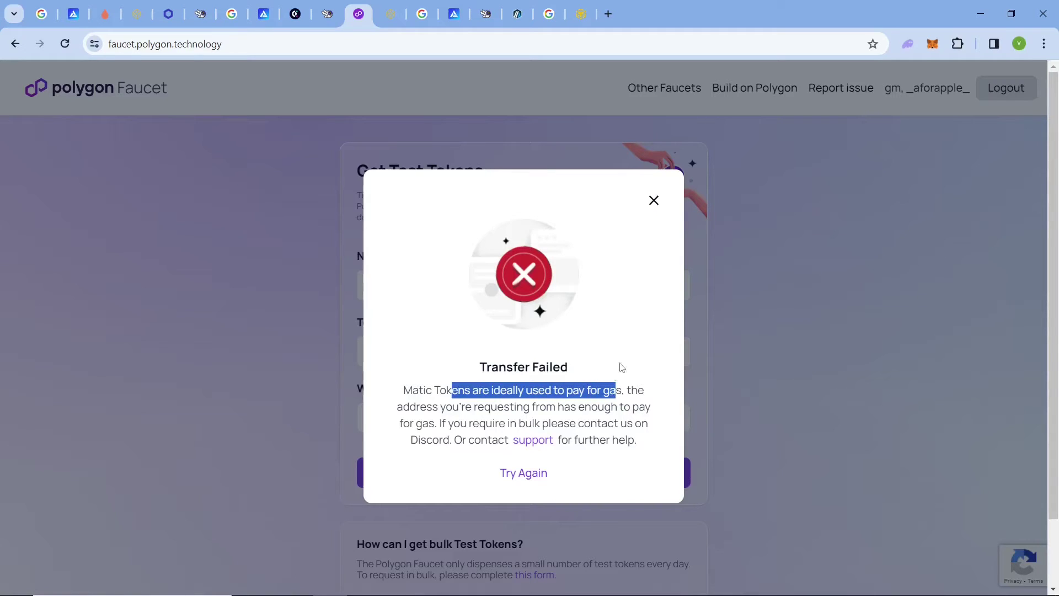
pyautogui.click(654, 200)
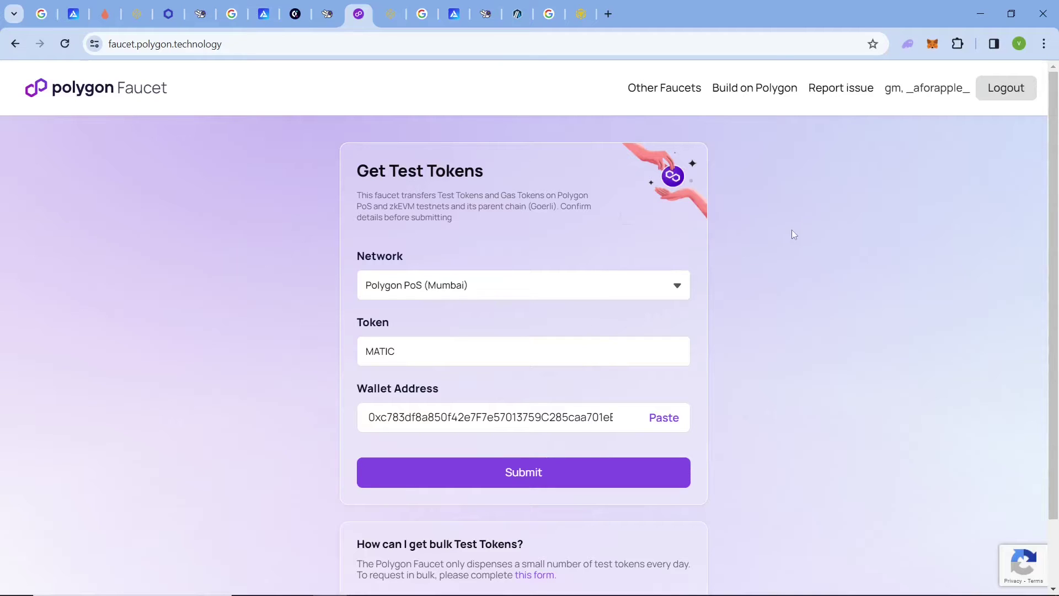
pyautogui.click(538, 473)
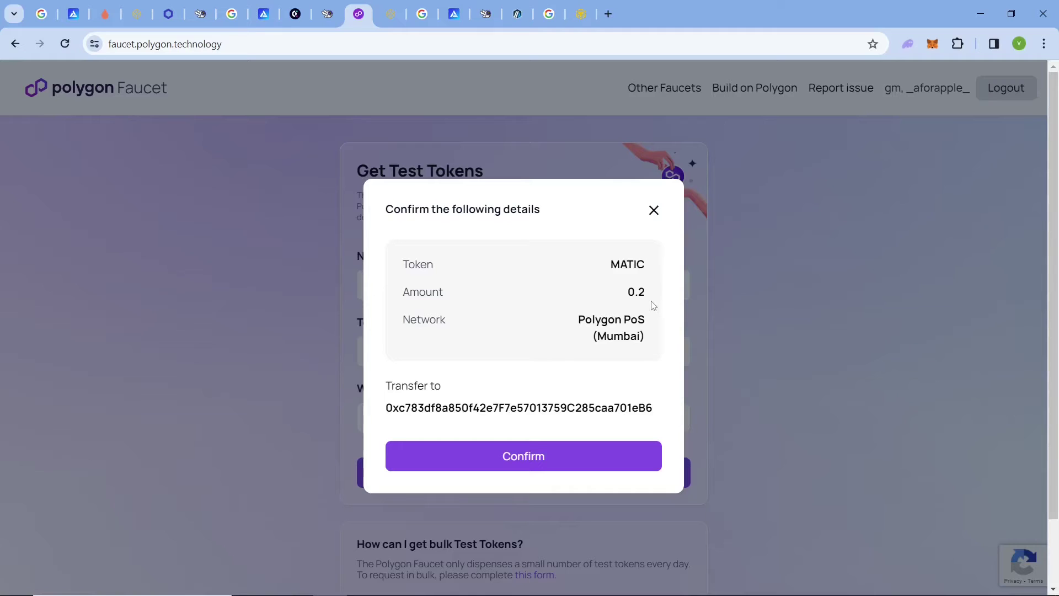
pyautogui.moveTo(648, 298); pyautogui.dragTo(631, 292)
pyautogui.click(527, 460)
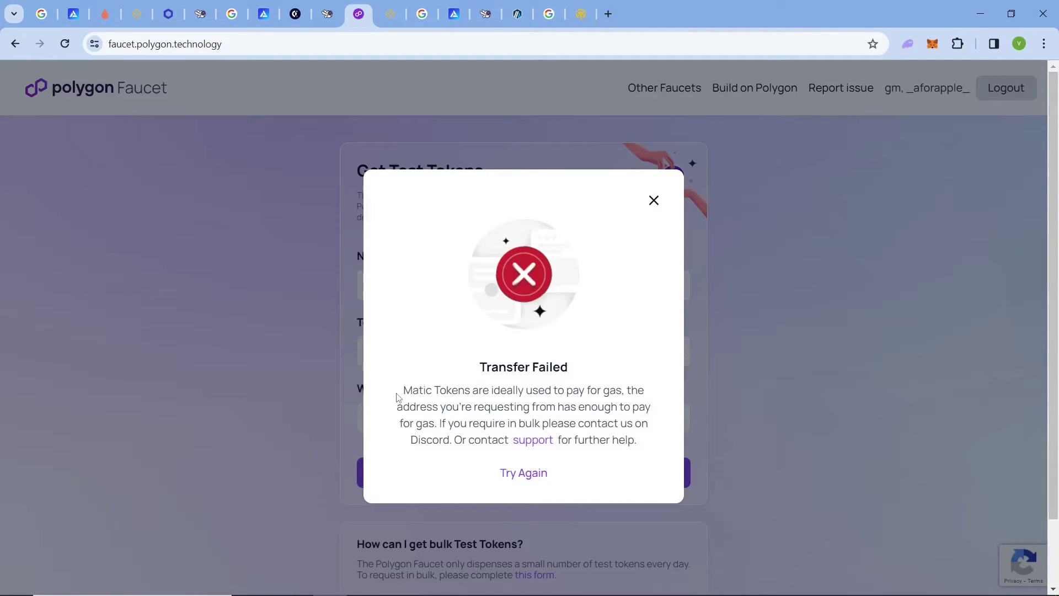
pyautogui.moveTo(399, 398); pyautogui.dragTo(550, 473)
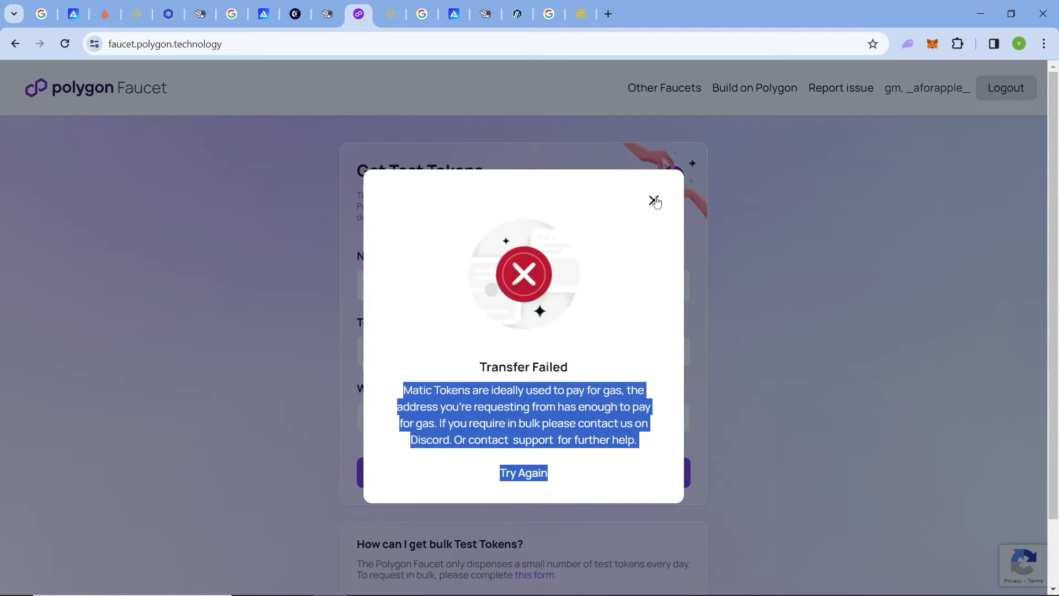
pyautogui.click(654, 200)
pyautogui.scroll(-2, 1055, 358)
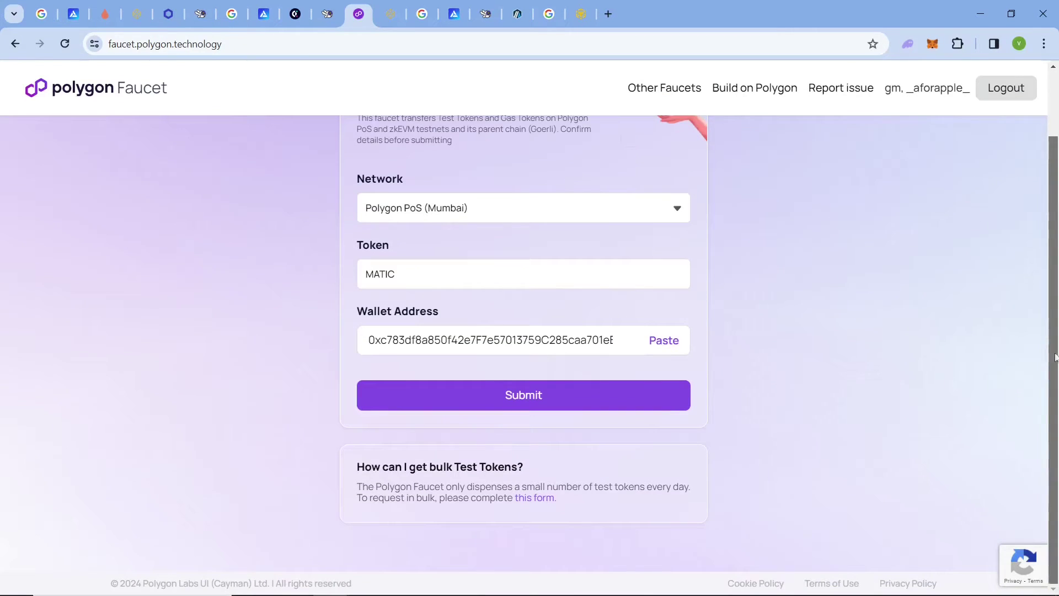
pyautogui.moveTo(564, 503); pyautogui.dragTo(617, 453)
pyautogui.moveTo(575, 504); pyautogui.dragTo(617, 466)
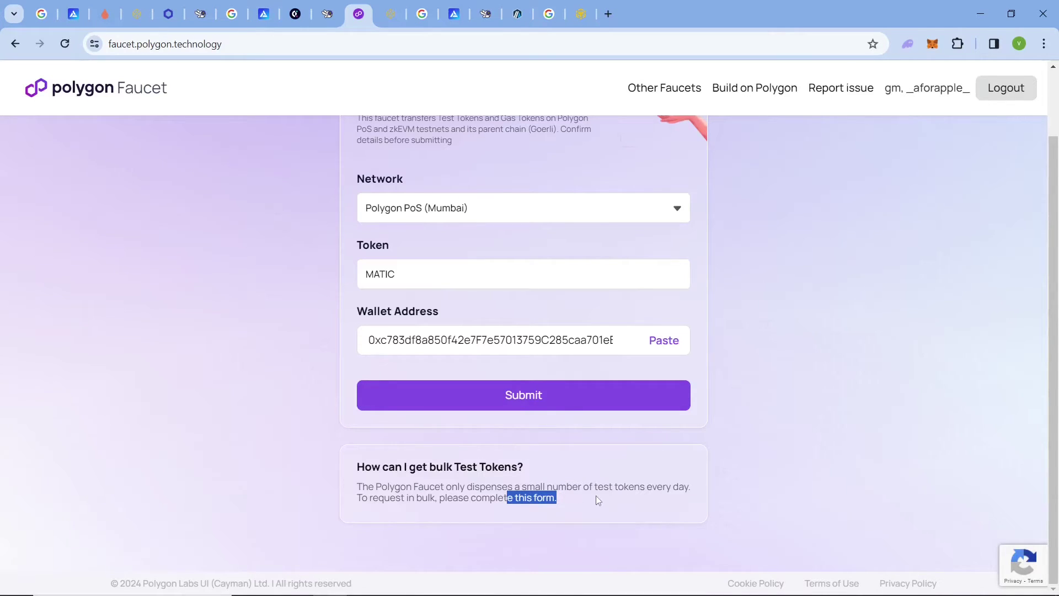
pyautogui.click(570, 463)
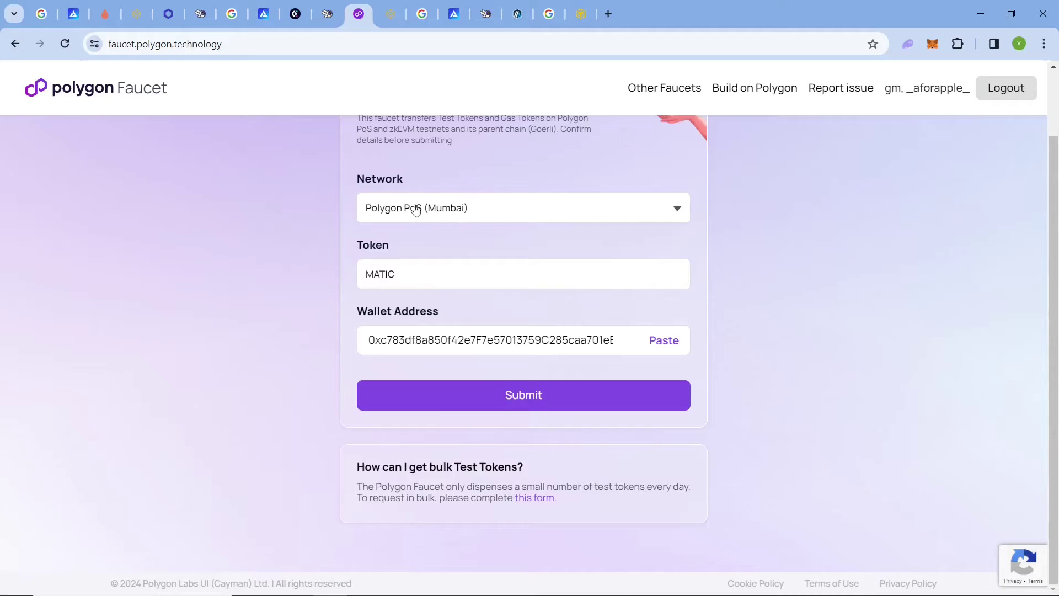
pyautogui.scroll(2, 416, 210)
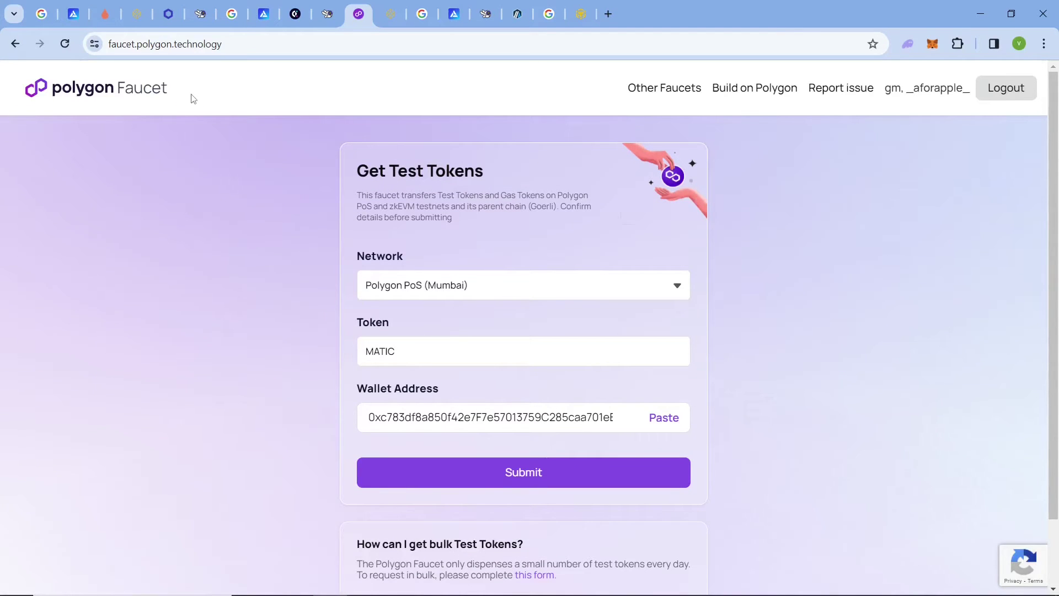
pyautogui.tripleClick(65, 85)
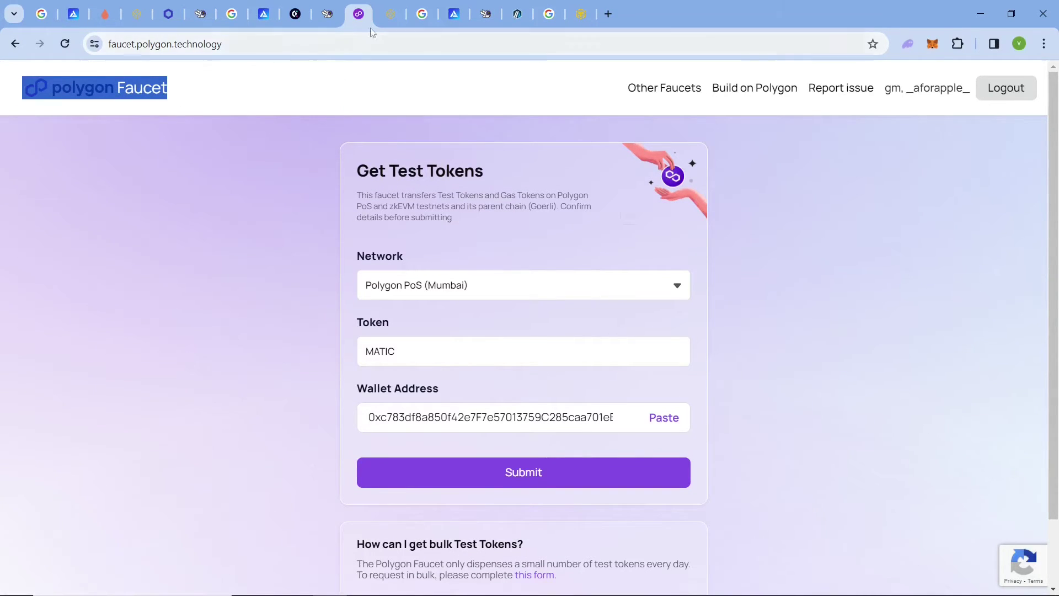
pyautogui.click(390, 15)
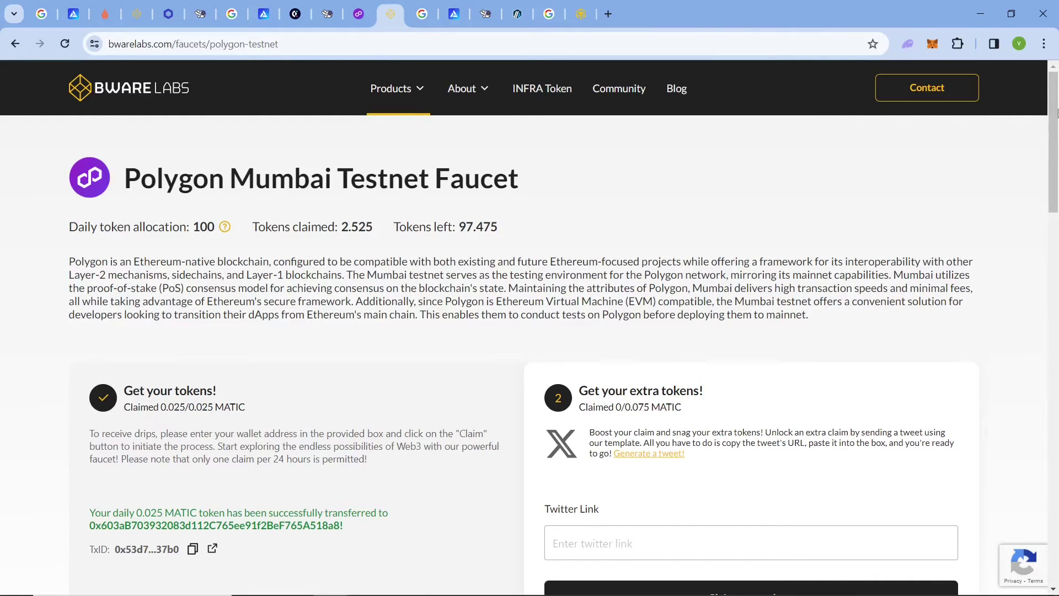
# Review the Bware Labs claim and highlight the 0.025 MATIC amount received.
pyautogui.scroll(-6, 357, 395)
pyautogui.scroll(4, 358, 394)
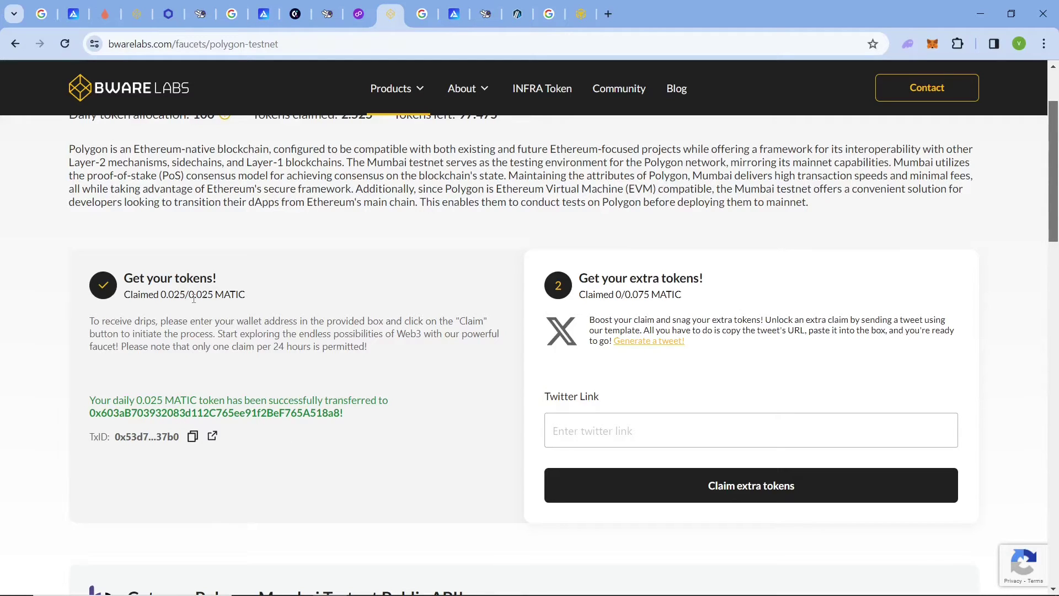
pyautogui.moveTo(194, 297); pyautogui.dragTo(214, 294)
# Look over the Alchemy Mumbai and Covalent faucet tabs, then reach the Arbitrum Sepolia faucet.
pyautogui.click(276, 8)
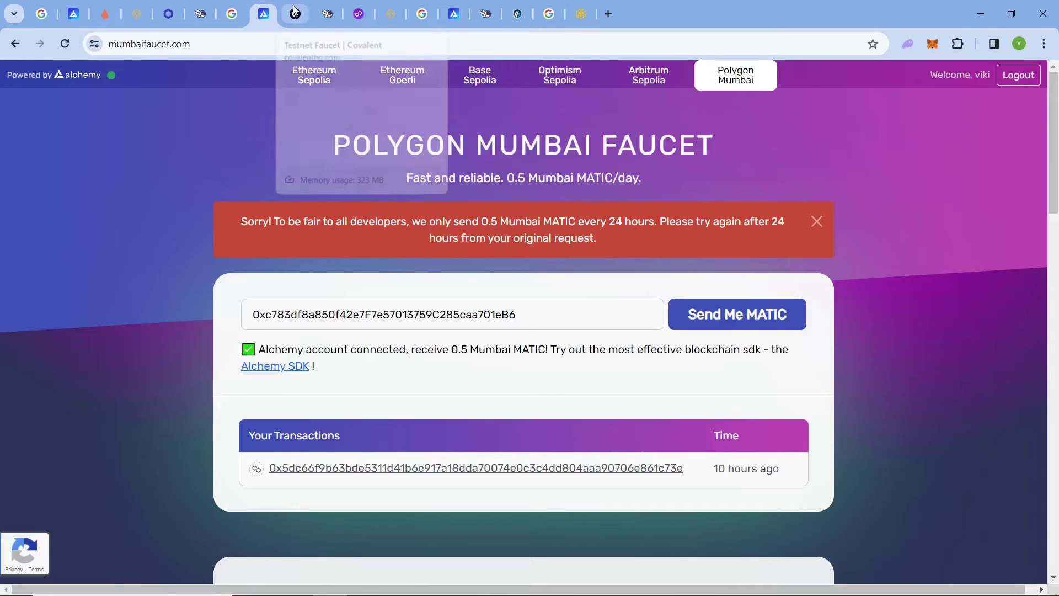
pyautogui.click(295, 9)
pyautogui.click(393, 9)
pyautogui.click(420, 12)
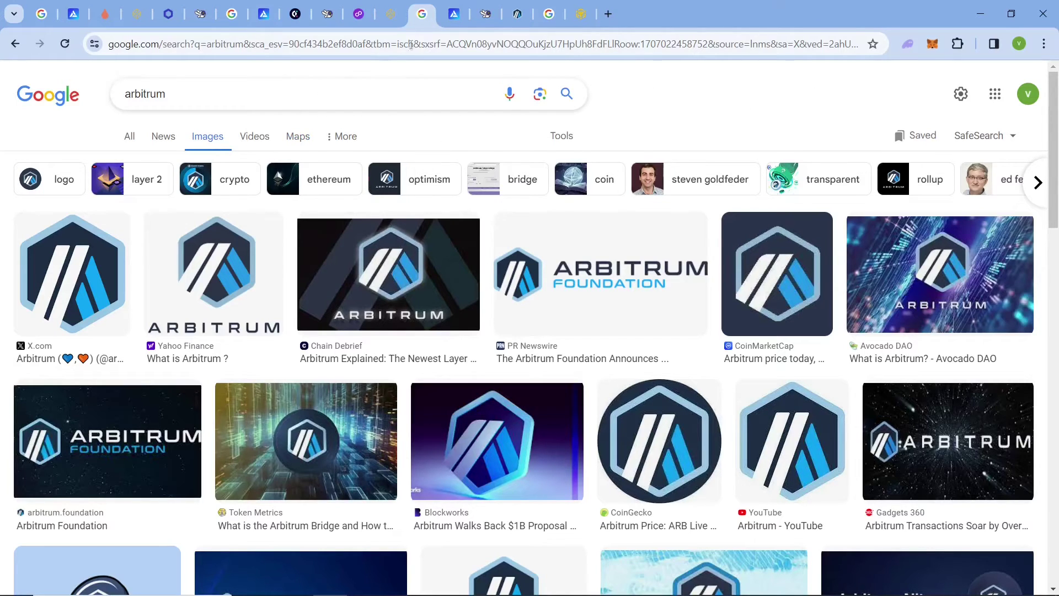
pyautogui.click(454, 14)
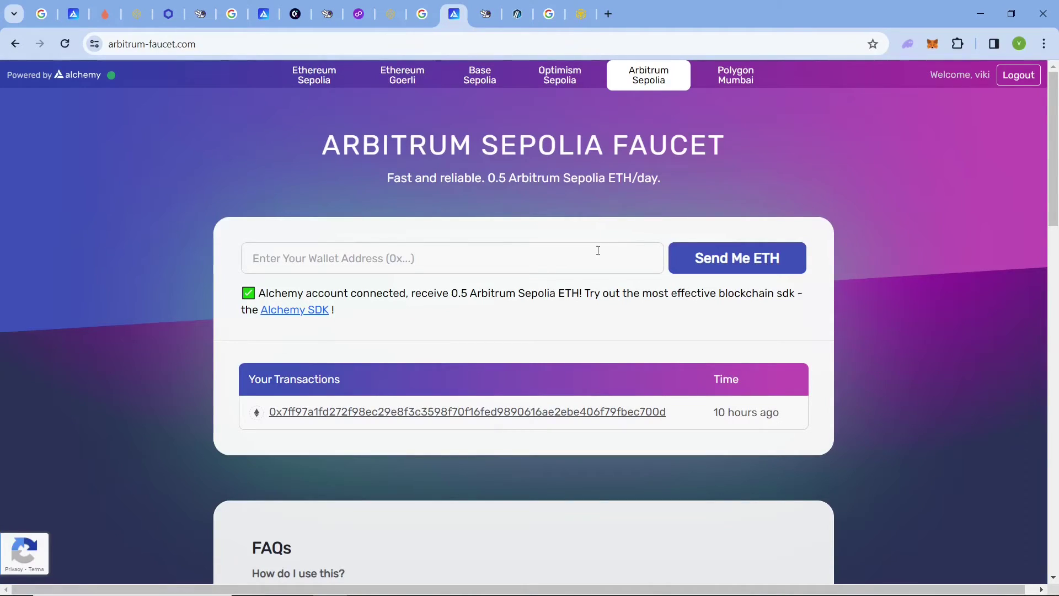
# Paste the wallet address into the Alchemy Arbitrum Sepolia faucet and request ETH.
pyautogui.moveTo(779, 418); pyautogui.dragTo(674, 456)
pyautogui.click(846, 346)
pyautogui.click(634, 248)
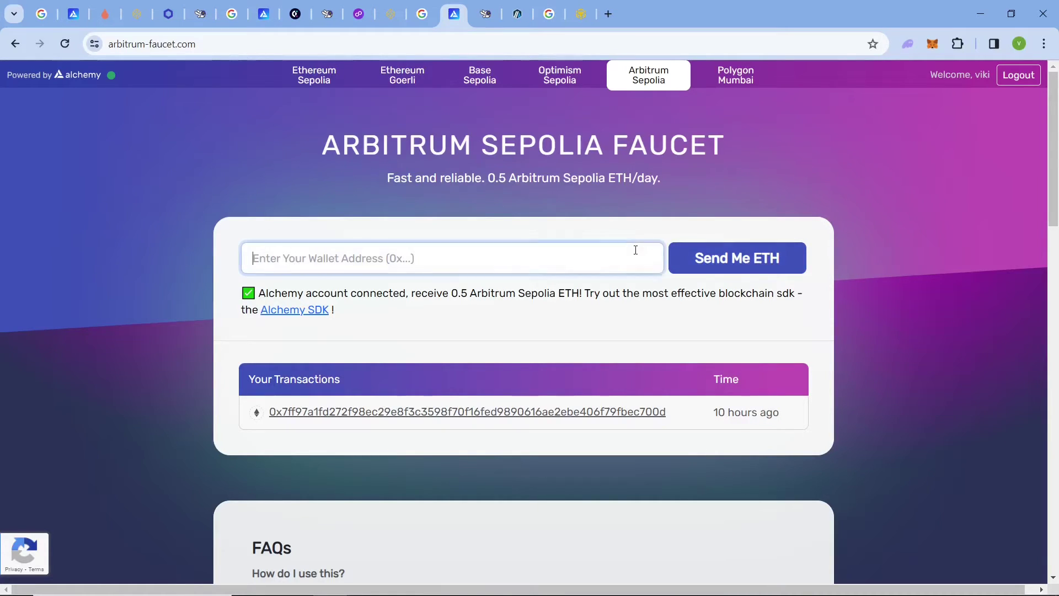
pyautogui.write('0xc783df8a850f42e7F7e57013759C285caa701eB6')
pyautogui.click(587, 226)
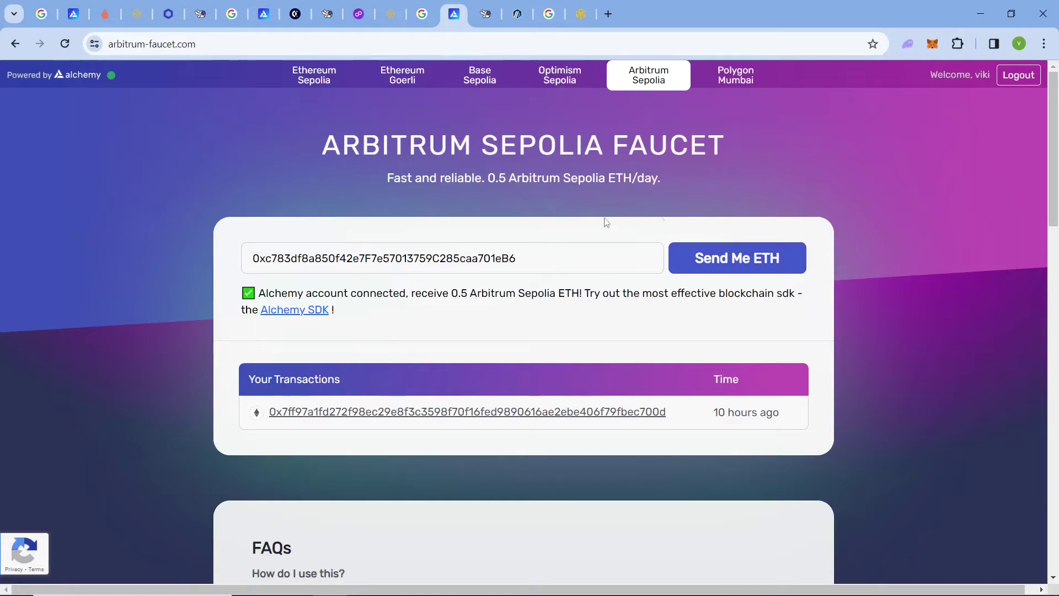
# Review the 24-hour limit refusal and the 0.5 daily amount, then go to LearnWeb3's faucet.
pyautogui.moveTo(486, 178); pyautogui.dragTo(584, 178)
pyautogui.click(724, 170)
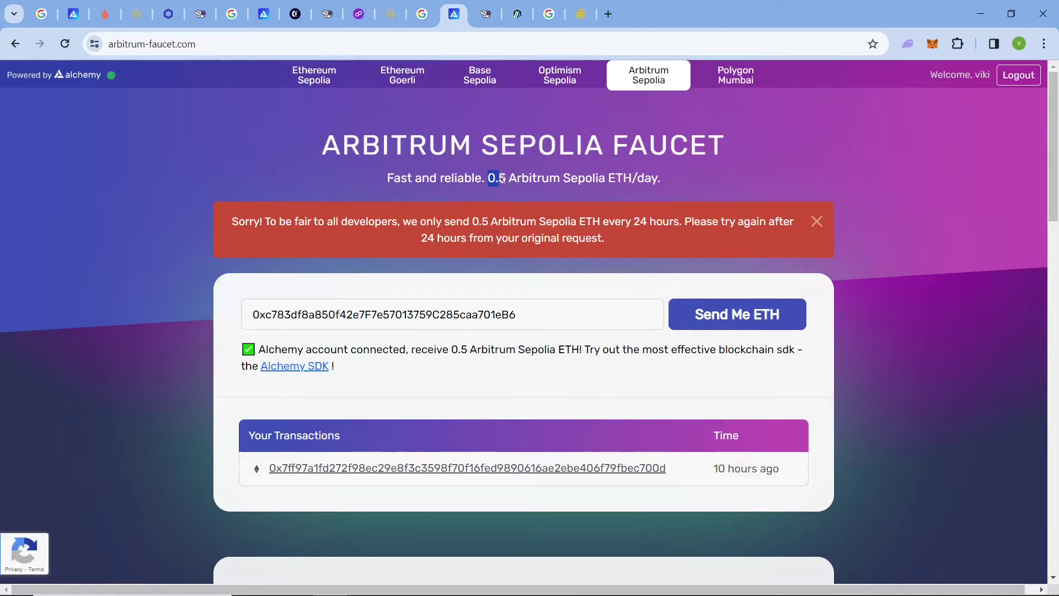
pyautogui.moveTo(515, 182); pyautogui.dragTo(559, 183)
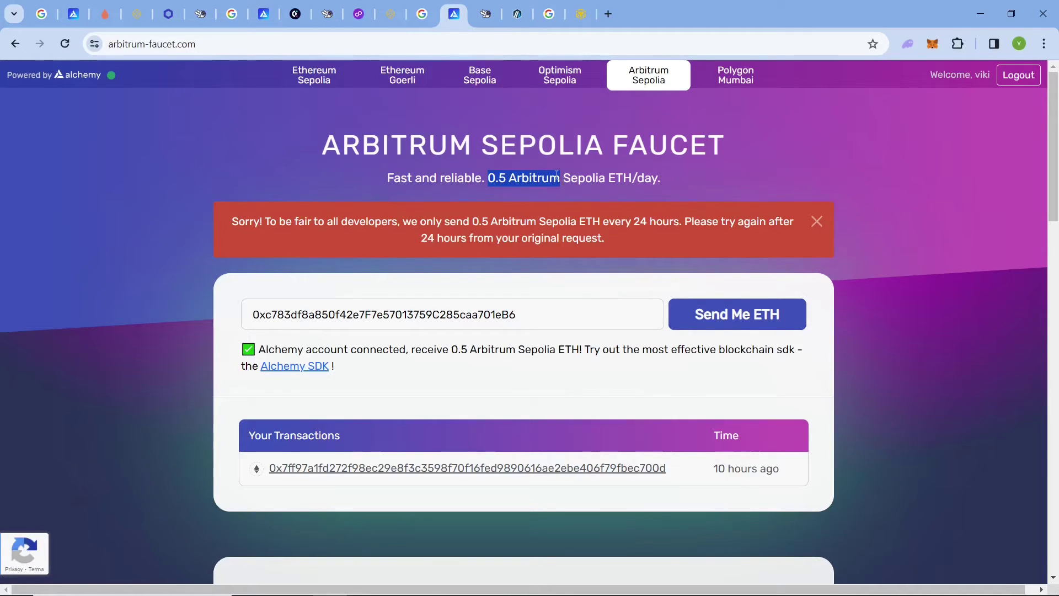
pyautogui.click(558, 176)
pyautogui.click(485, 13)
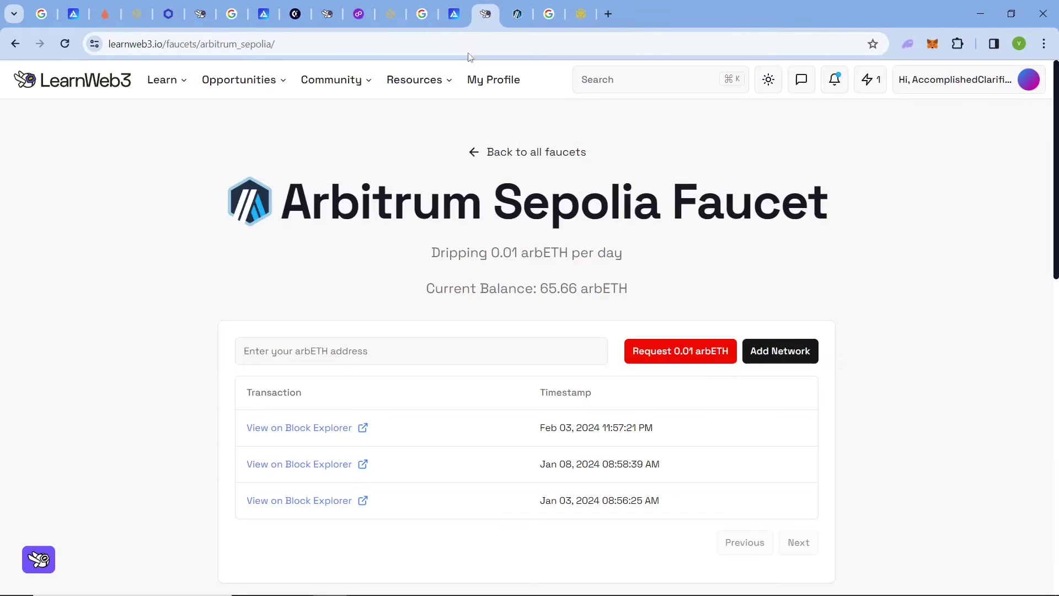
# Paste the wallet into LearnWeb3's faucet and request 0.01 arbETH, which hits a 24-hour wait.
pyautogui.click(547, 356)
pyautogui.moveTo(681, 434); pyautogui.dragTo(534, 435)
pyautogui.click(510, 358)
pyautogui.write('0xc783df8a850f42e7F7e57013759C285caa701eB6')
pyautogui.click(674, 355)
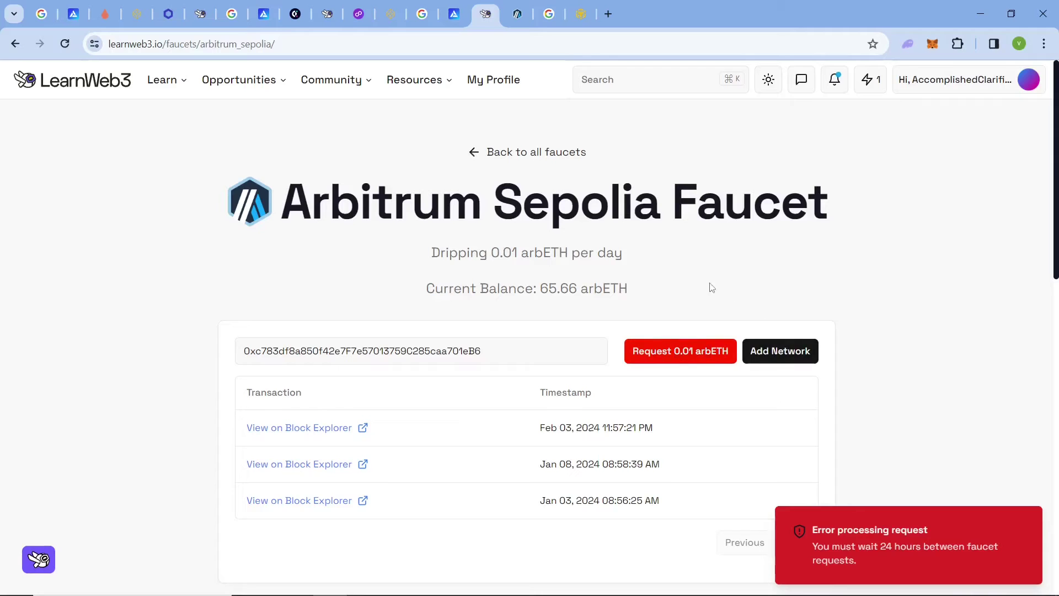
pyautogui.click(518, 14)
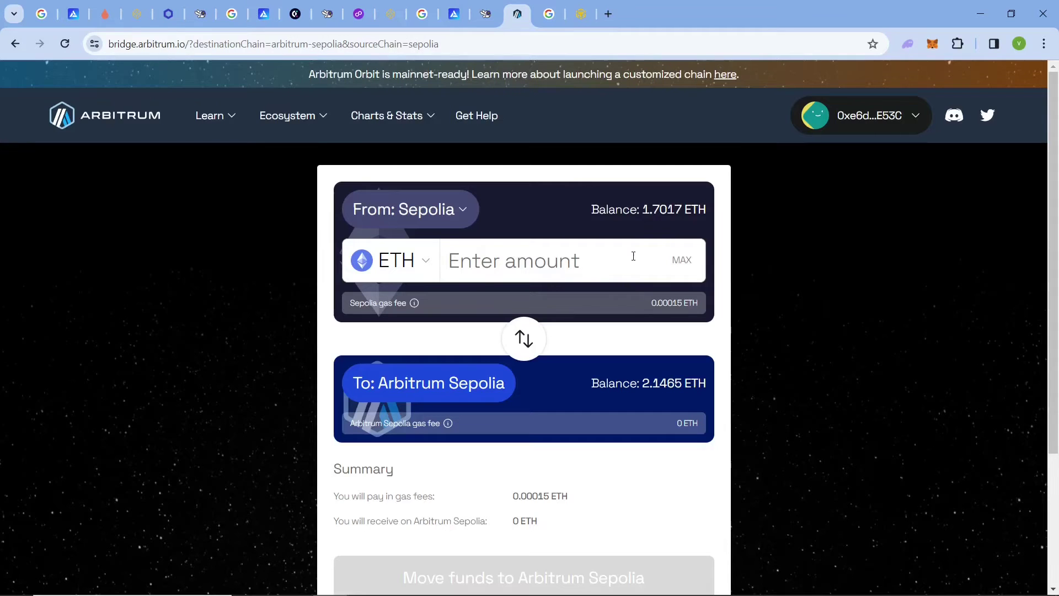
# Check progress on the Sepolia PoW Faucet mining tab before returning to the bridge.
pyautogui.click(109, 18)
pyautogui.moveTo(369, 122); pyautogui.dragTo(621, 130)
pyautogui.click(621, 130)
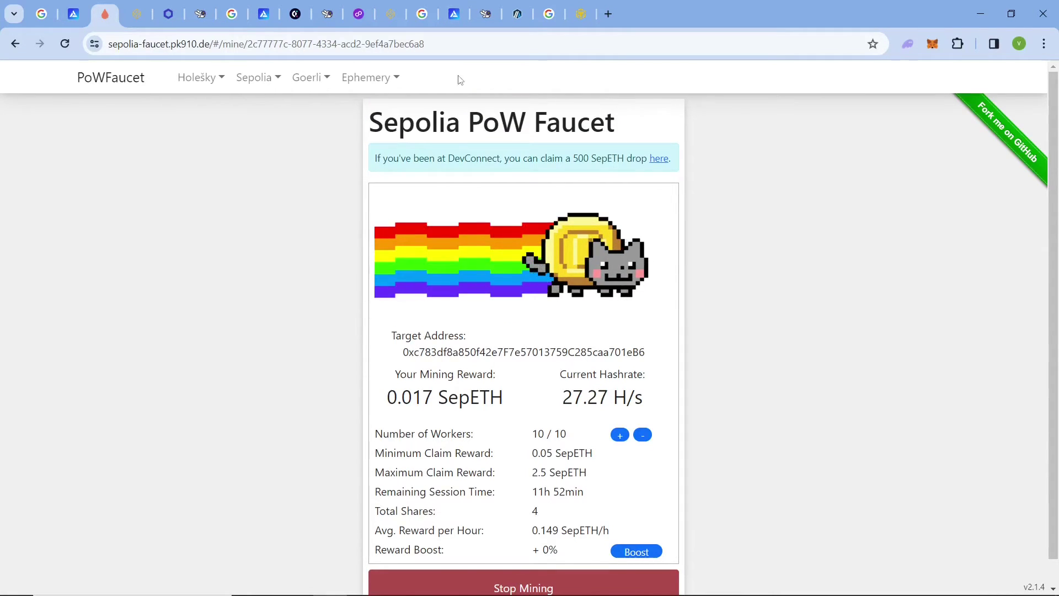
pyautogui.click(517, 14)
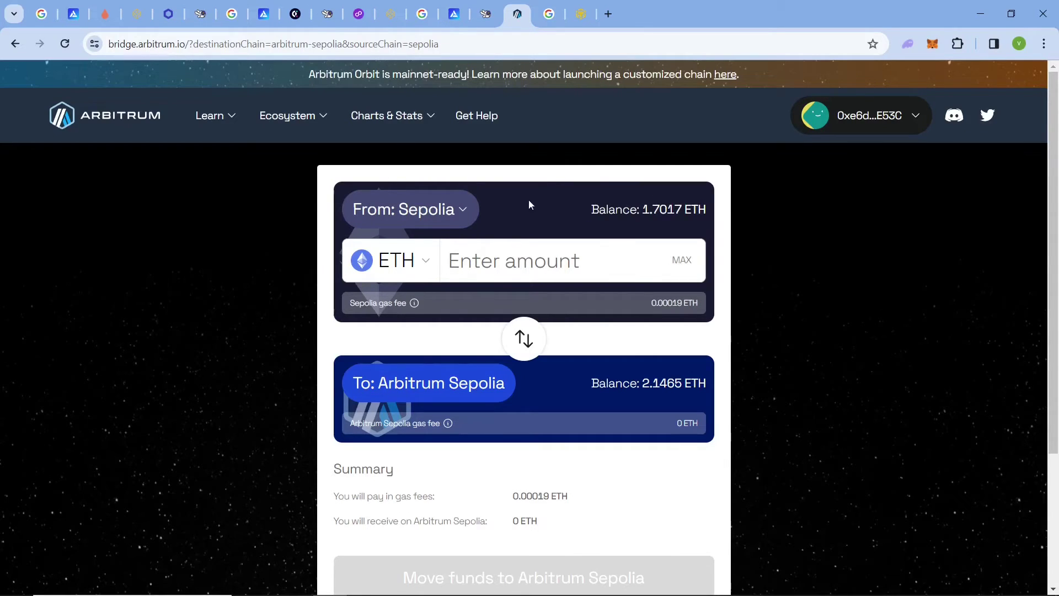
# Enter 0.1 ETH on the Arbitrum bridge and move it from Sepolia to Arbitrum Sepolia.
pyautogui.moveTo(646, 208); pyautogui.dragTo(682, 205)
pyautogui.click(572, 263)
pyautogui.write('0.1')
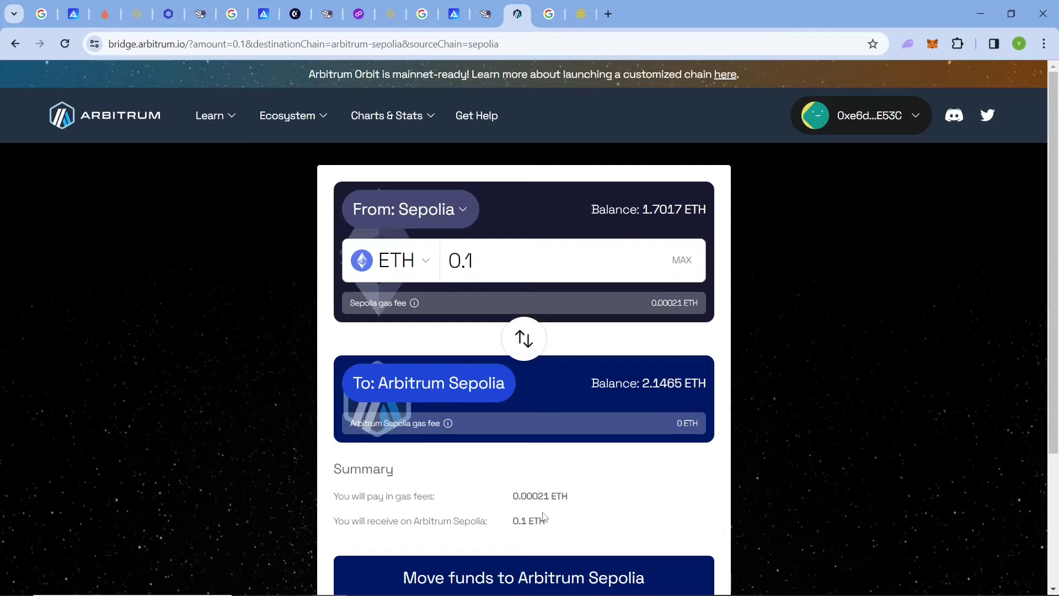
pyautogui.doubleClick(469, 521)
pyautogui.click(724, 467)
pyautogui.scroll(-3, 1027, 250)
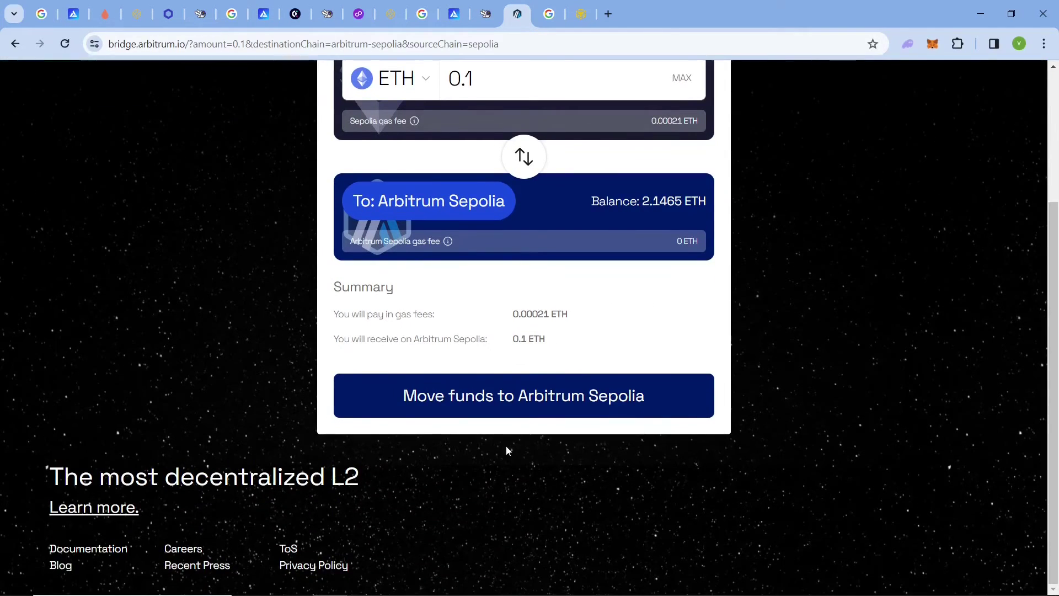
pyautogui.click(473, 397)
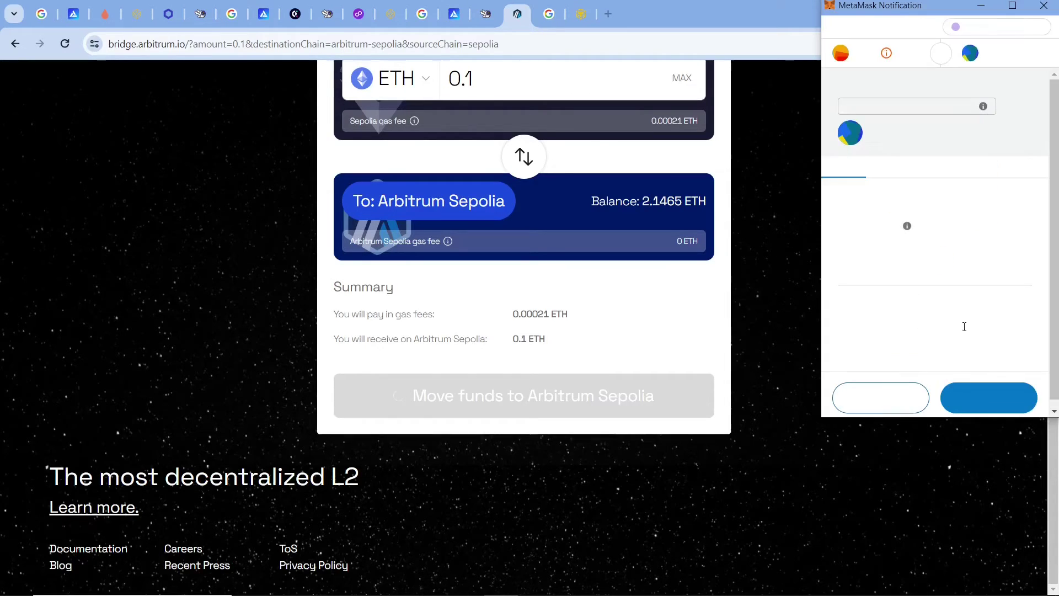
# Confirm the 0.1 SepoliaETH deposit in MetaMask and review it pending with ~10 minutes remaining.
pyautogui.click(976, 408)
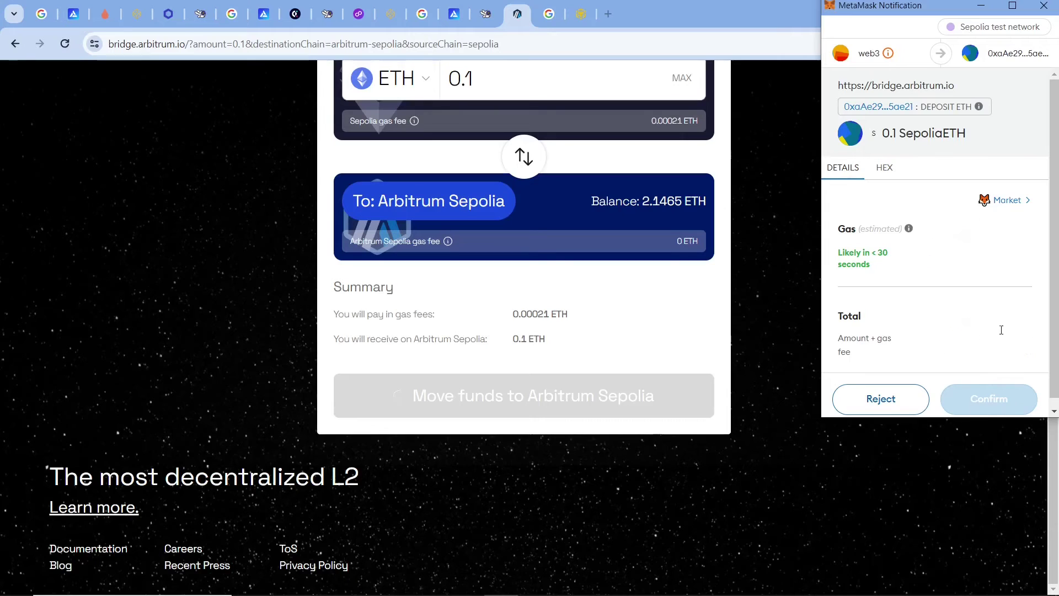
pyautogui.click(978, 399)
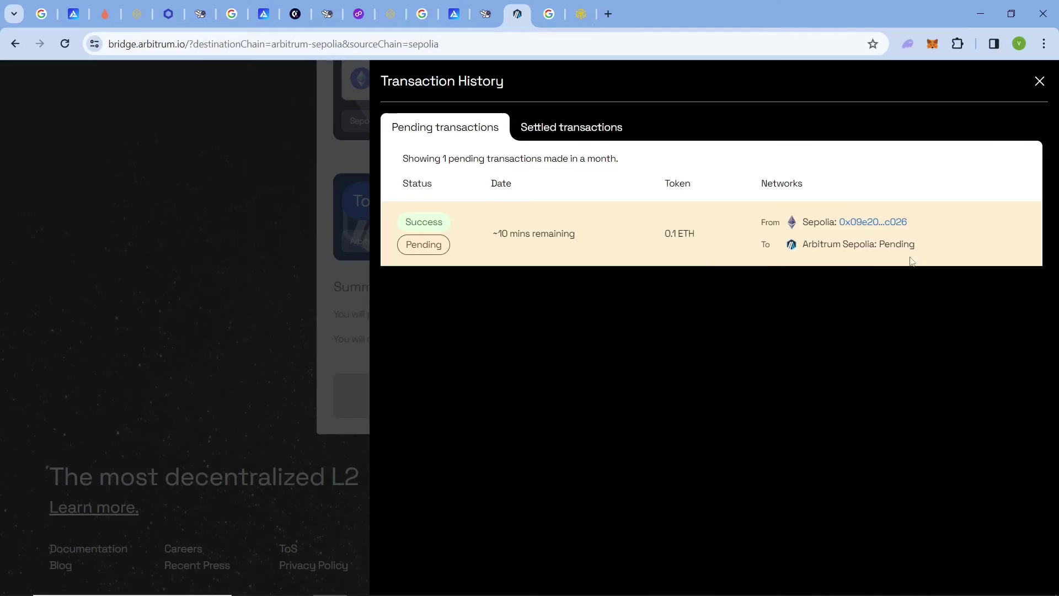
pyautogui.moveTo(603, 234); pyautogui.dragTo(502, 221)
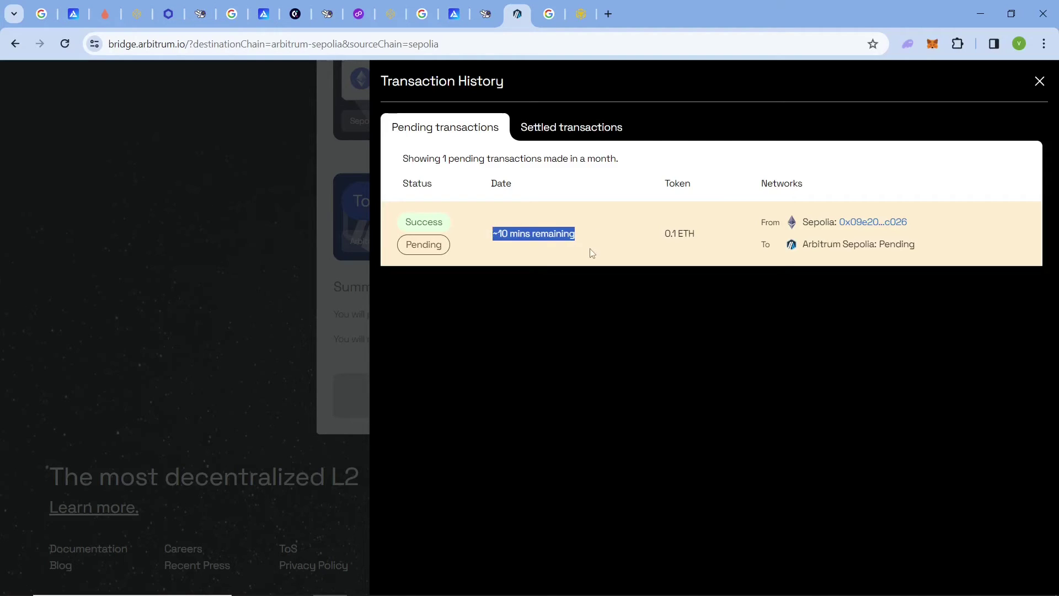
pyautogui.moveTo(933, 213); pyautogui.dragTo(785, 212)
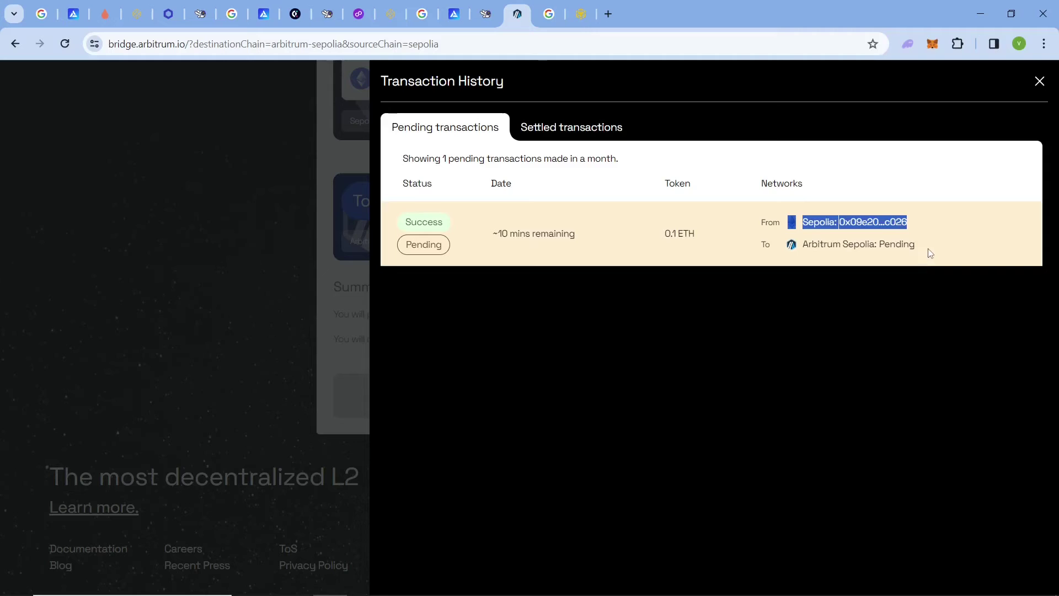
pyautogui.moveTo(931, 253); pyautogui.dragTo(791, 233)
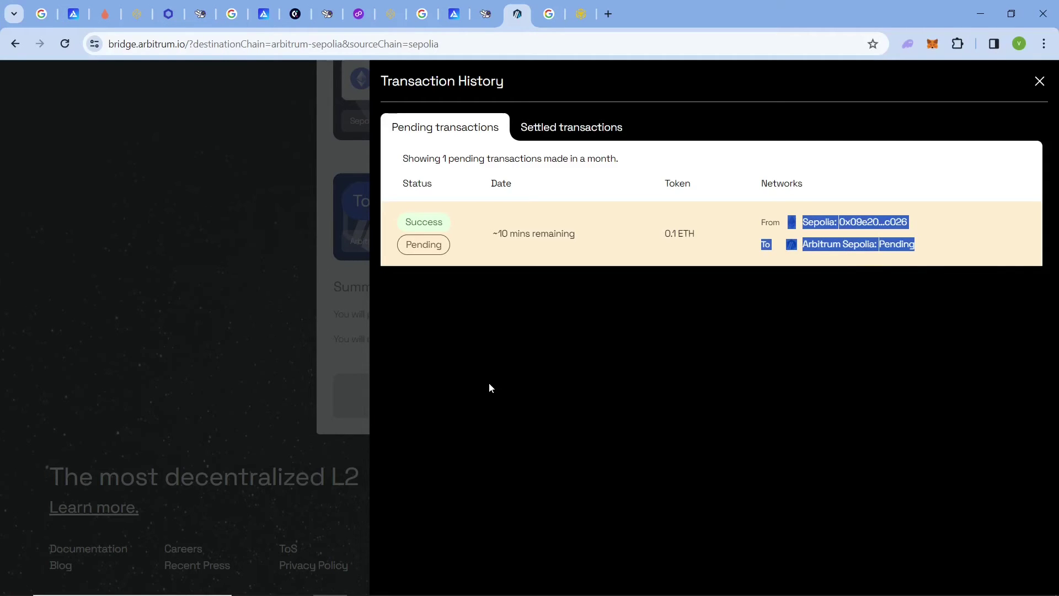
pyautogui.moveTo(653, 228); pyautogui.dragTo(402, 219)
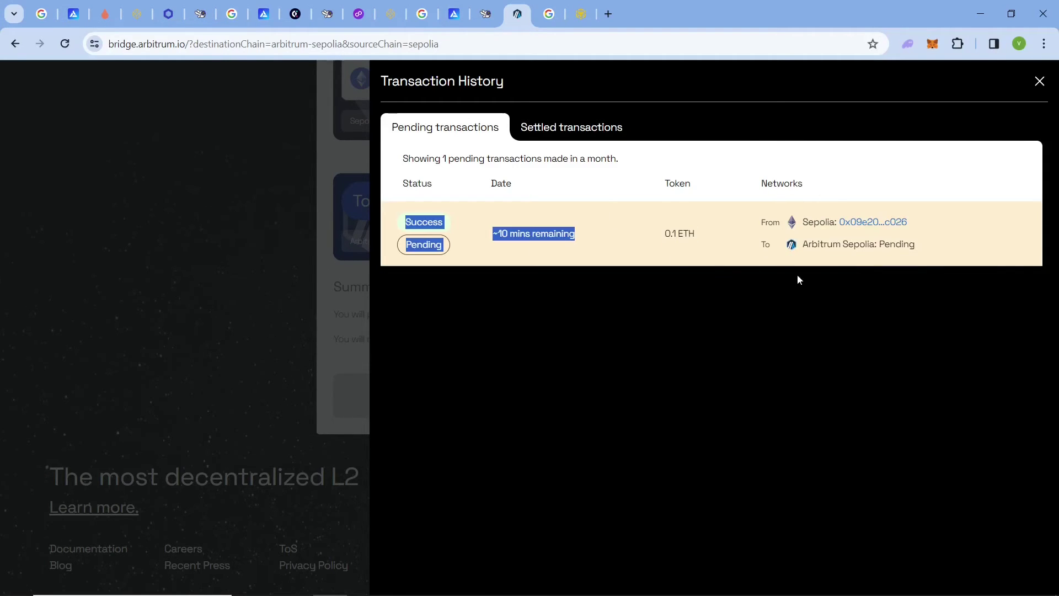
pyautogui.click(549, 13)
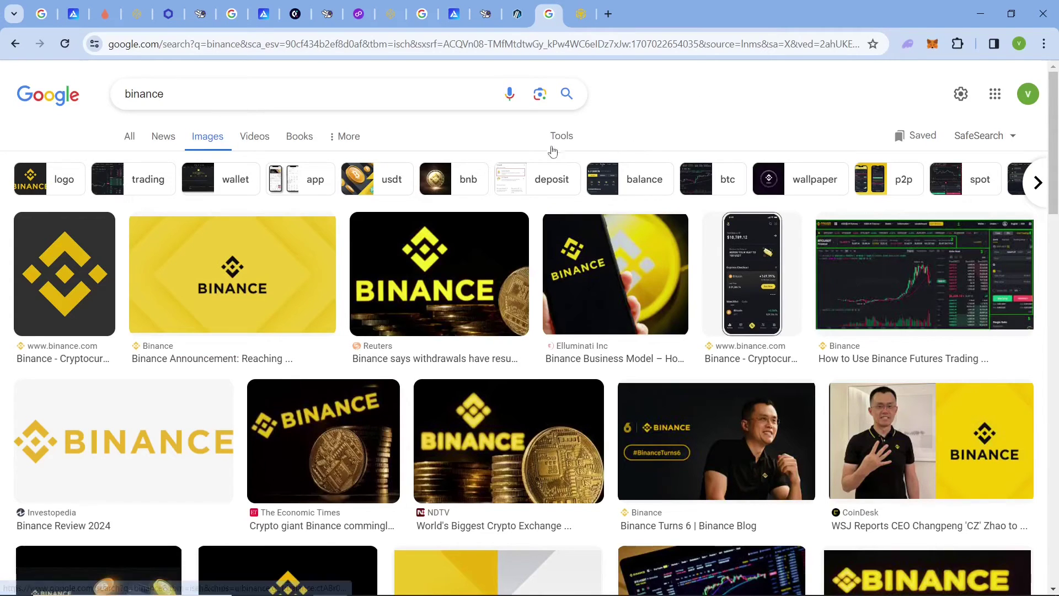
# On the BNB Chain testnet faucet, keep 0.3 BNB selected and request it for the wallet.
pyautogui.click(574, 13)
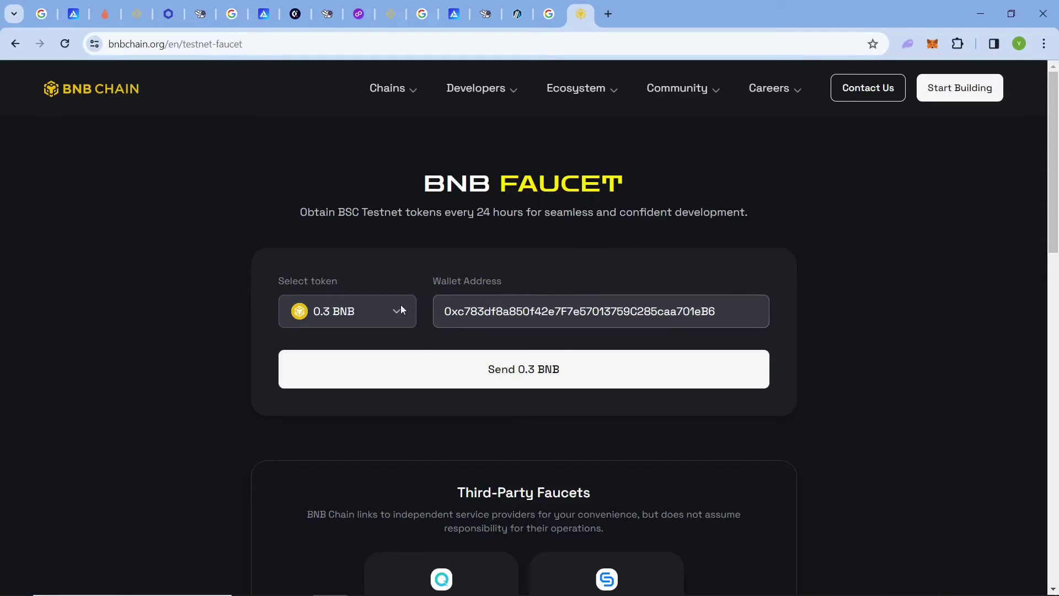
pyautogui.click(385, 314)
pyautogui.click(353, 356)
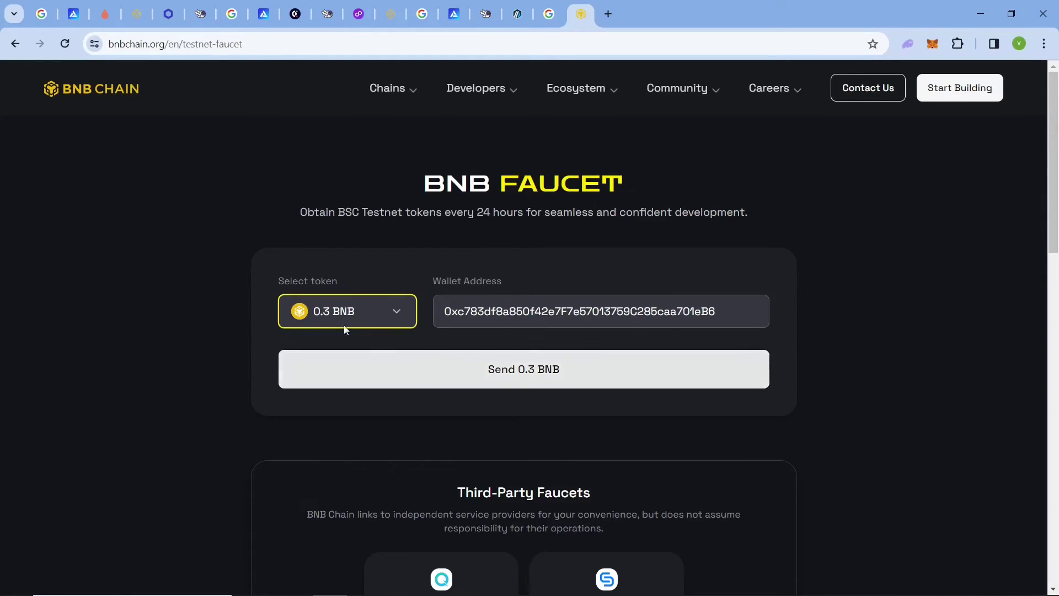
pyautogui.click(365, 316)
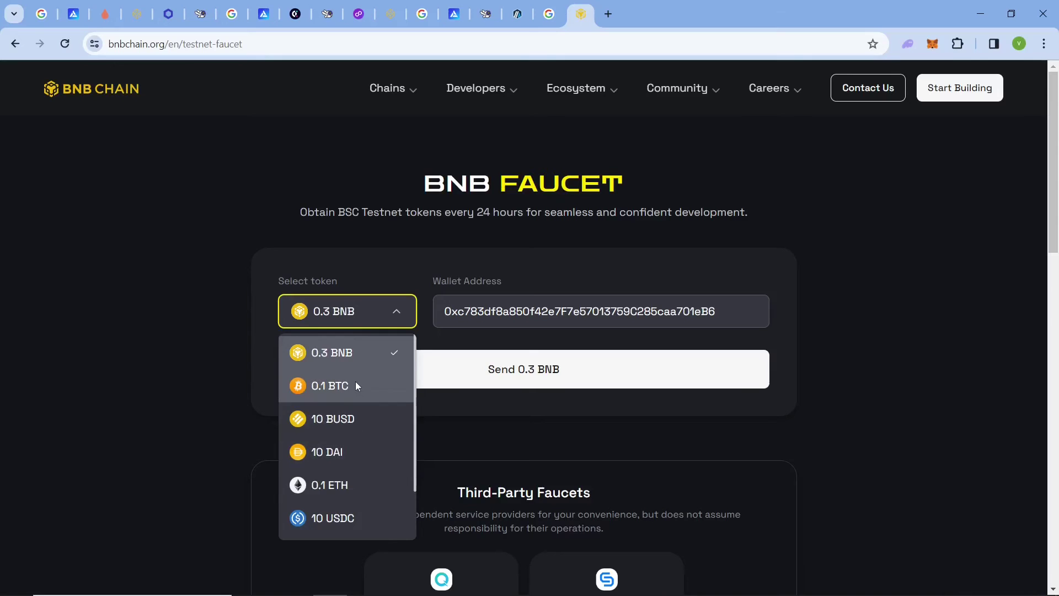
pyautogui.scroll(-2, 356, 382)
pyautogui.scroll(2, 364, 358)
pyautogui.click(361, 312)
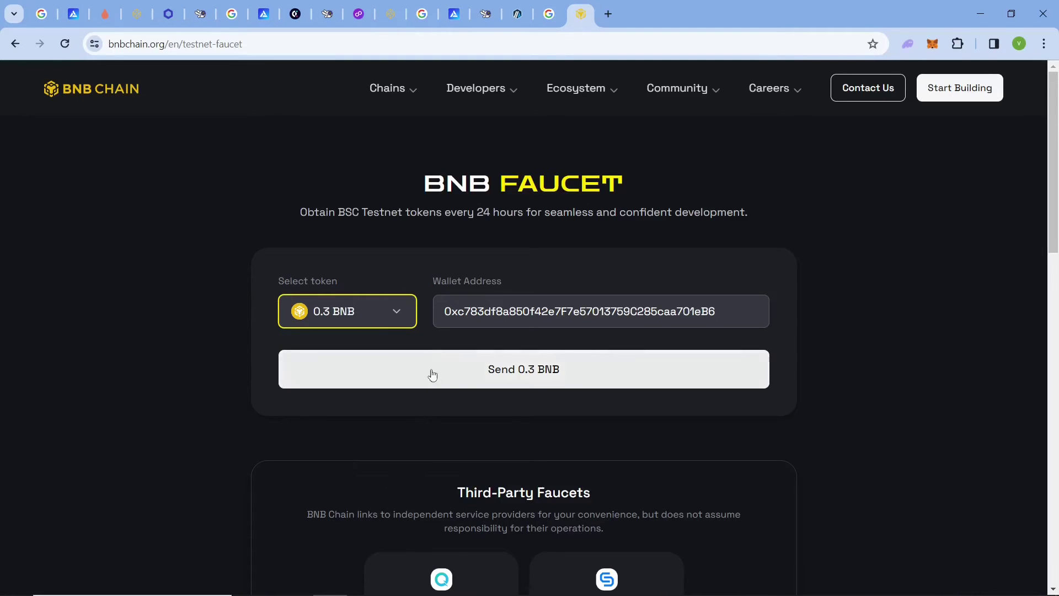
pyautogui.click(506, 378)
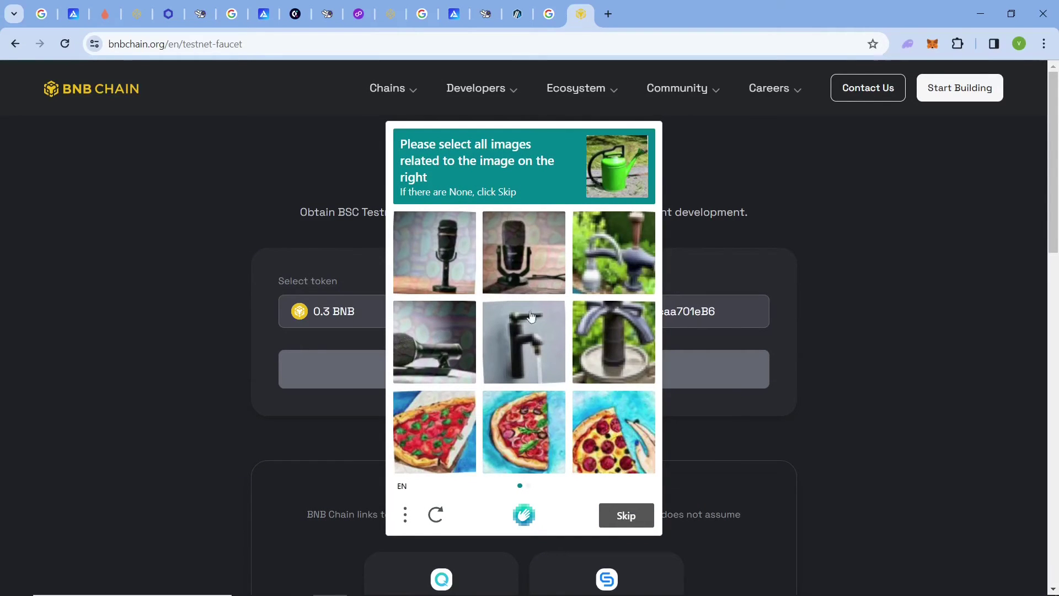
# Solve both hCaptcha tap-image challenges and submit the answers.
pyautogui.click(628, 339)
pyautogui.click(642, 275)
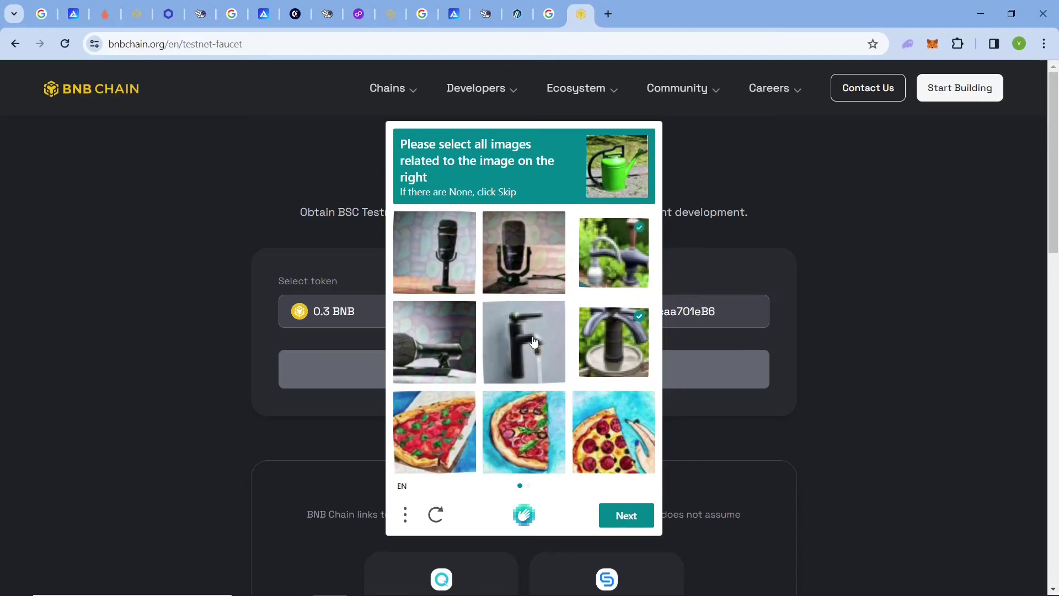
pyautogui.click(536, 343)
pyautogui.click(634, 518)
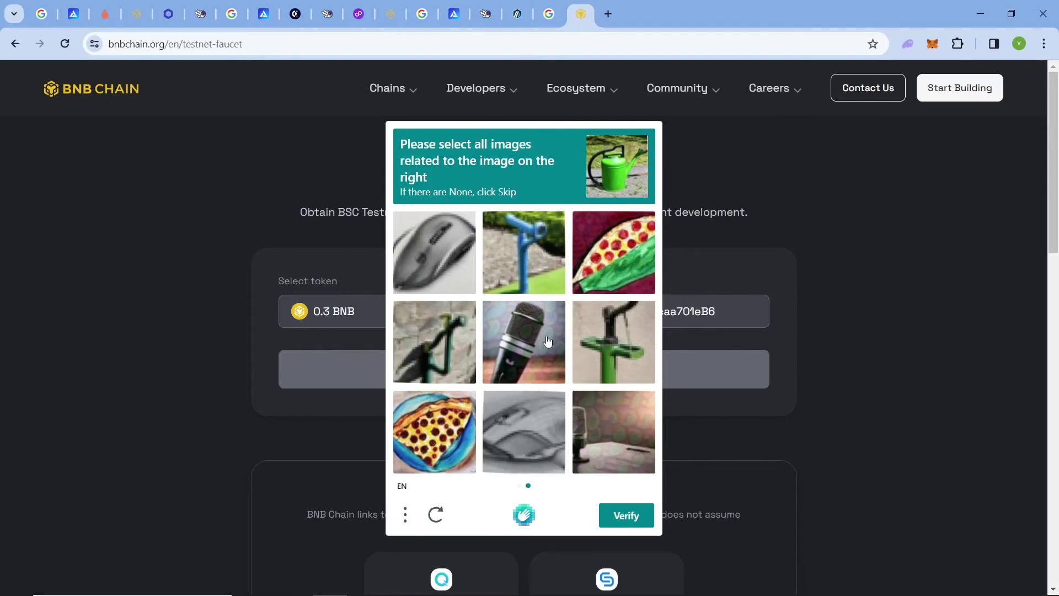
pyautogui.click(620, 329)
pyautogui.click(441, 348)
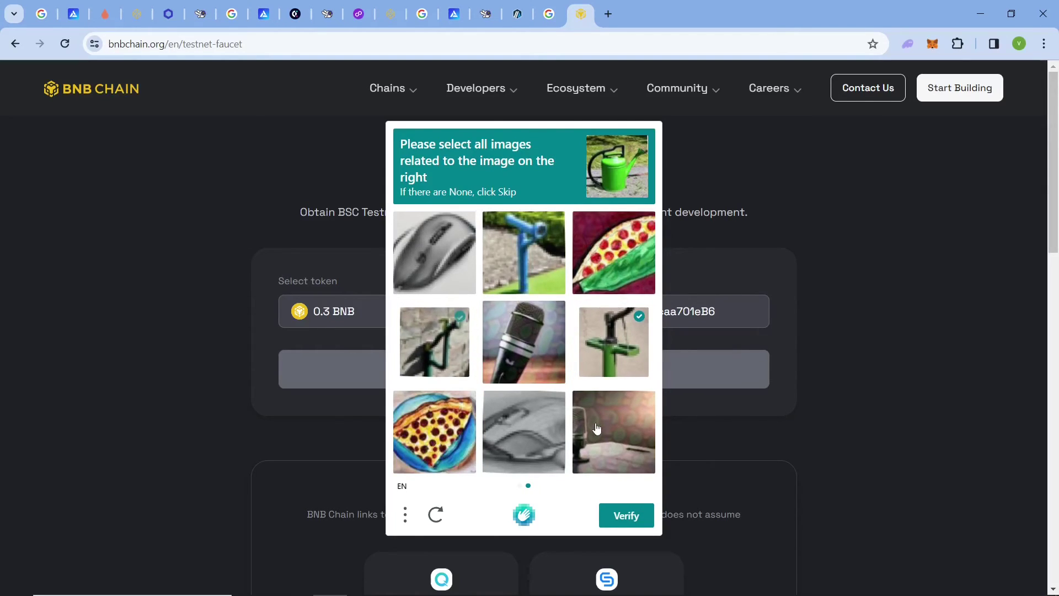
pyautogui.click(549, 231)
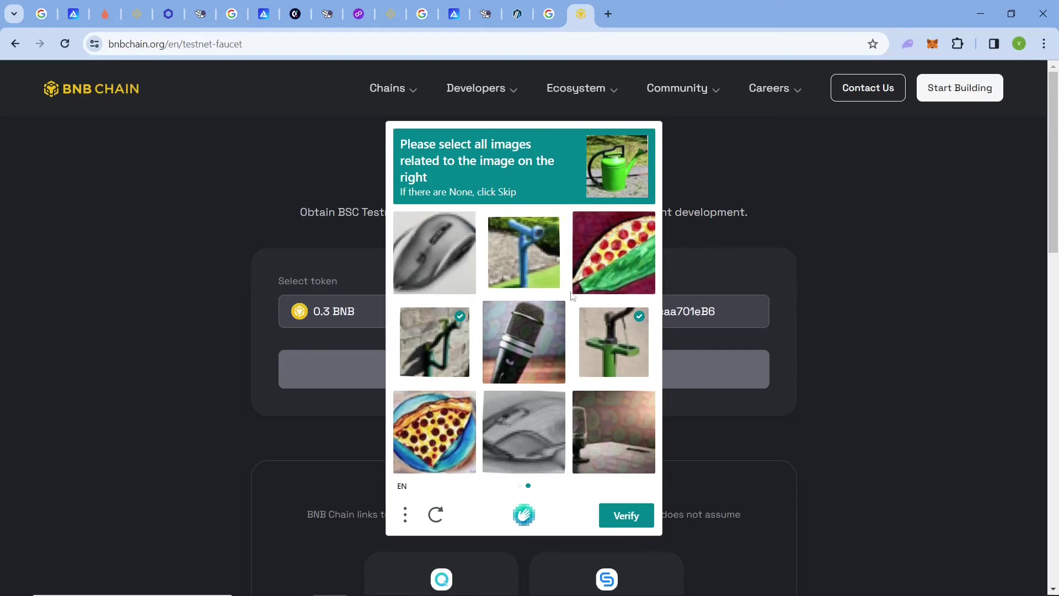
pyautogui.click(635, 521)
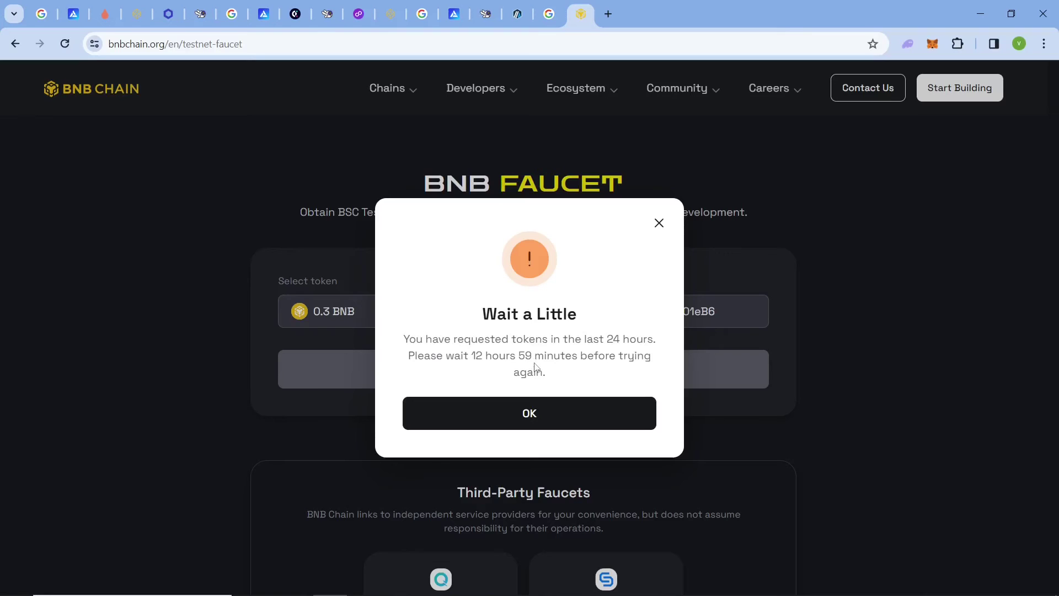
# Note the 12 hours 59 minutes wait and close the Wait a Little notice.
pyautogui.moveTo(534, 358); pyautogui.dragTo(470, 359)
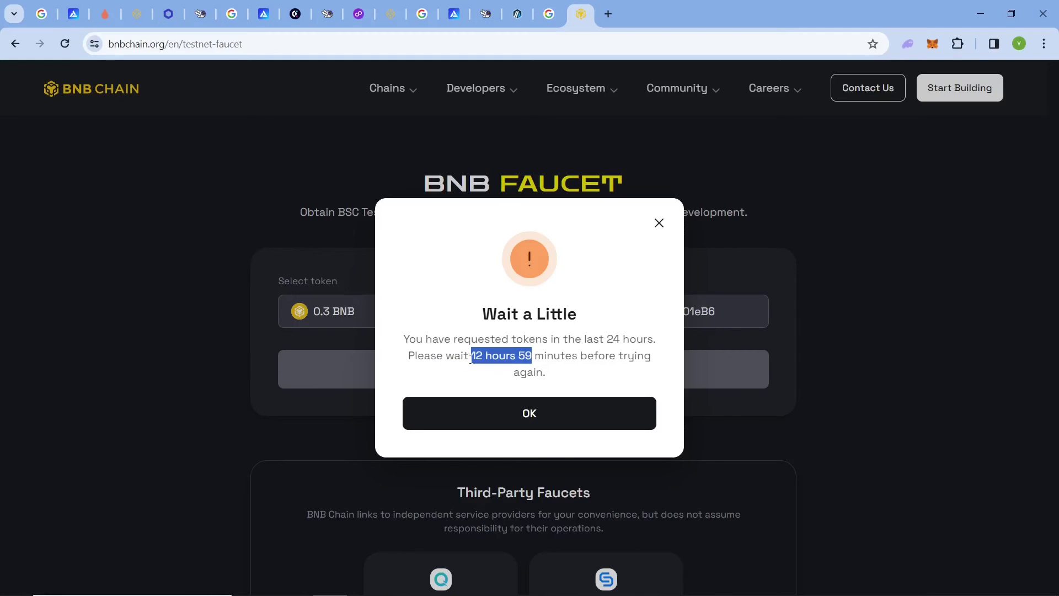
pyautogui.click(578, 367)
pyautogui.click(659, 223)
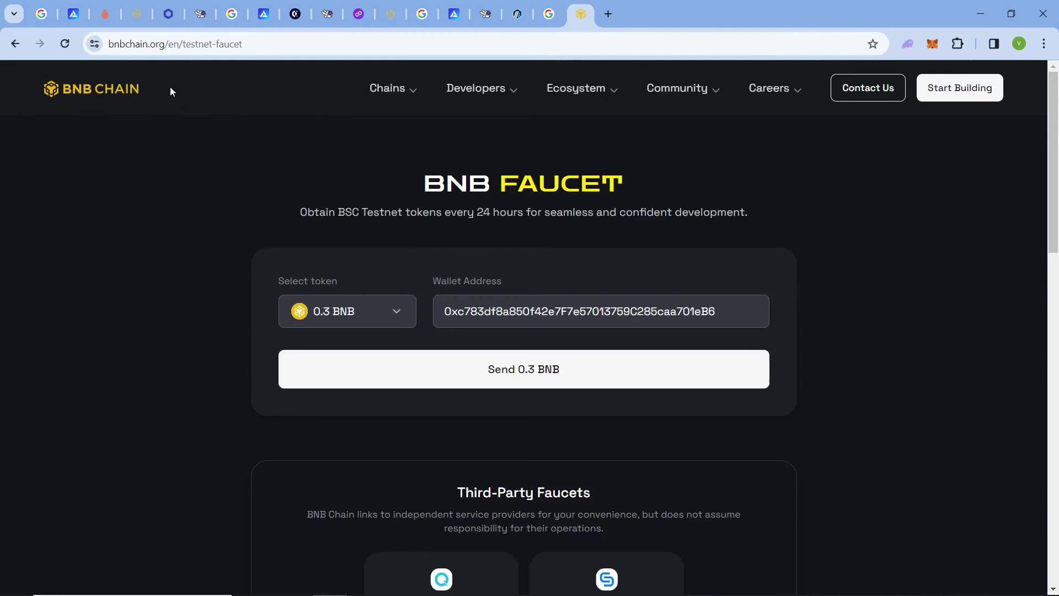
pyautogui.click(112, 14)
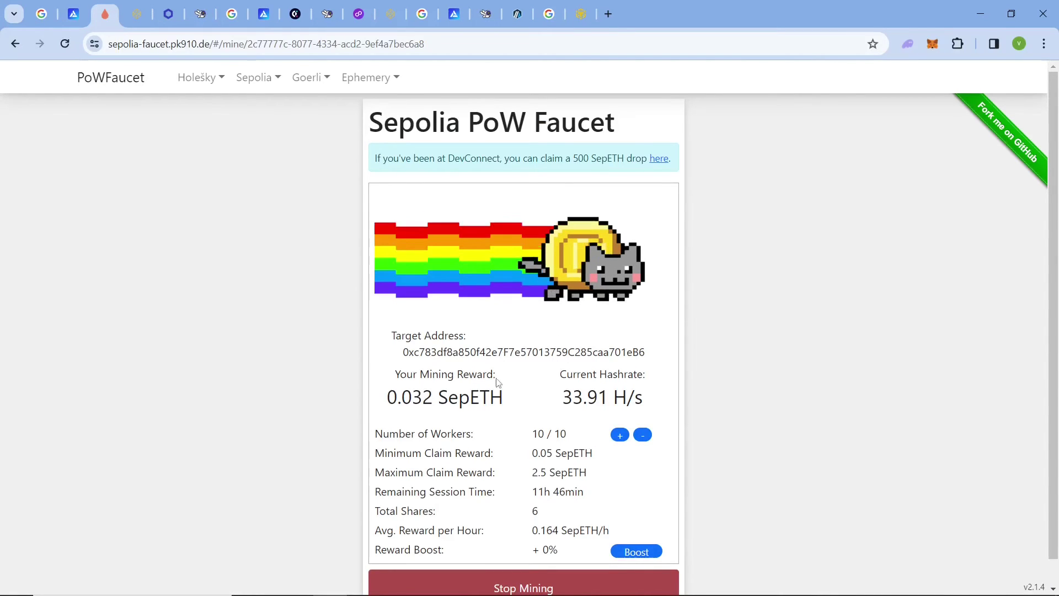
# Stop the Sepolia PoW mining session, confirming despite the low 0.032 SepETH balance.
pyautogui.moveTo(505, 402); pyautogui.dragTo(386, 400)
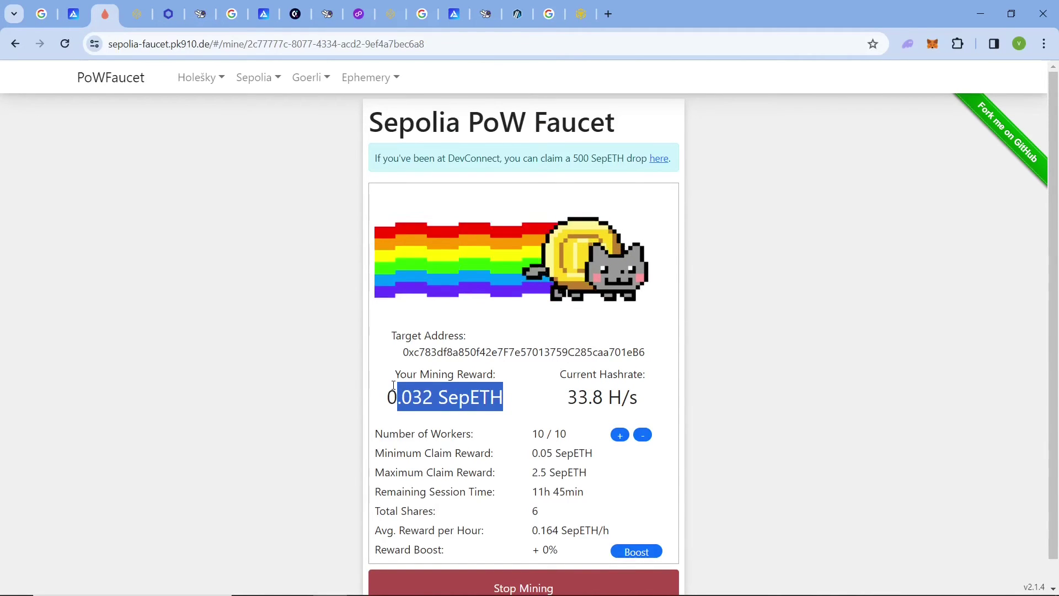
pyautogui.click(467, 373)
pyautogui.scroll(-1, 1008, 333)
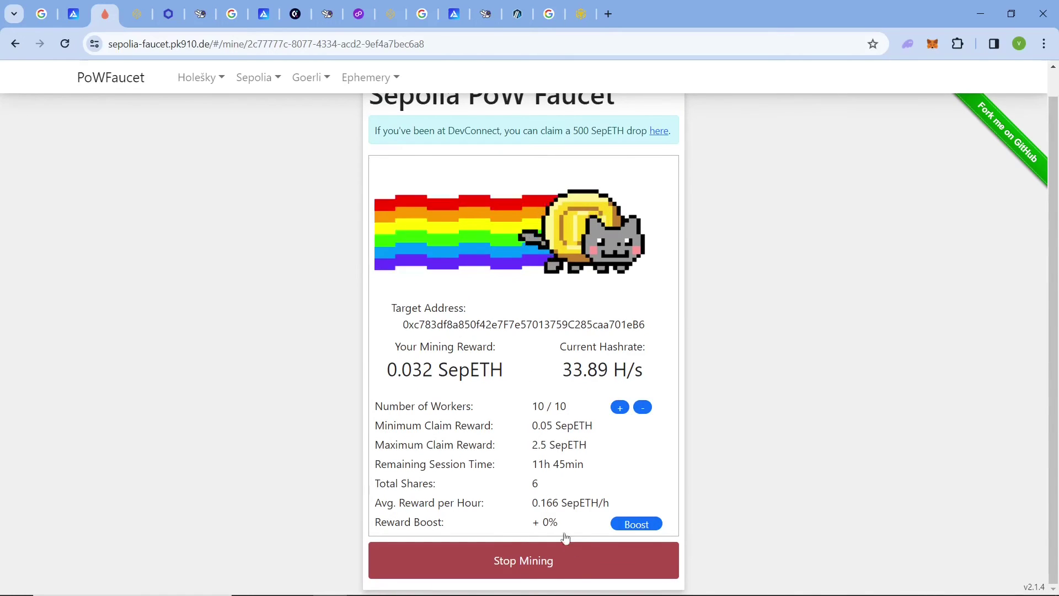
pyautogui.click(567, 569)
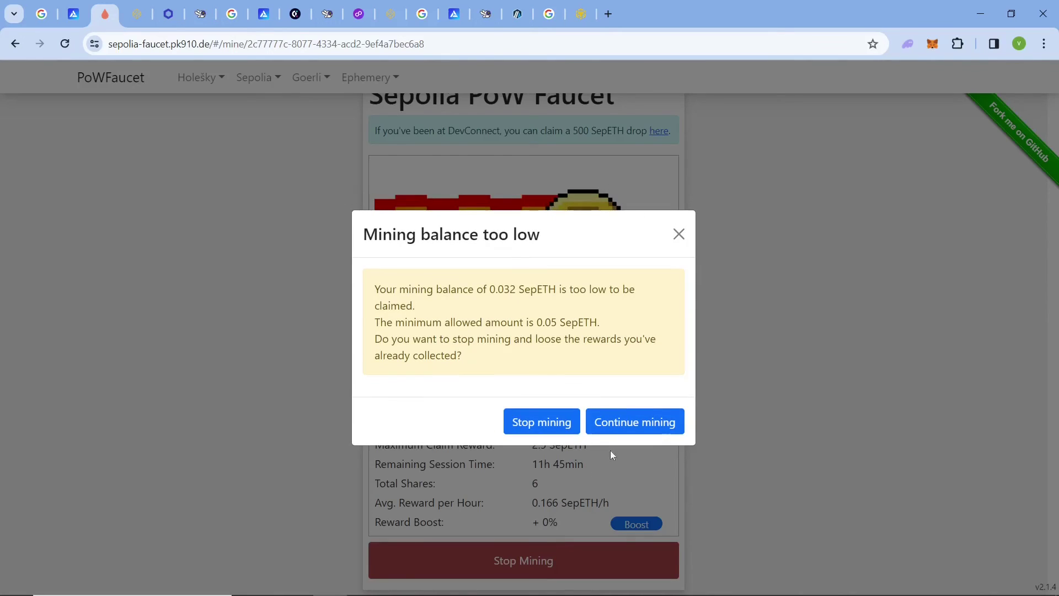
pyautogui.click(559, 423)
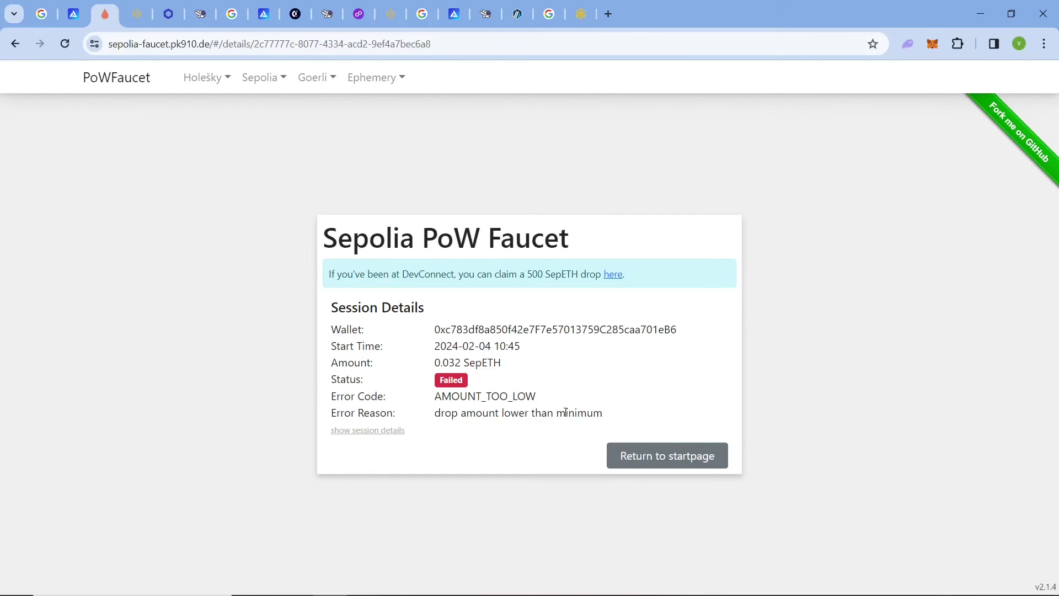
# Check the Failed AMOUNT_TOO_LOW result and return to the faucet start page.
pyautogui.moveTo(550, 399); pyautogui.dragTo(436, 362)
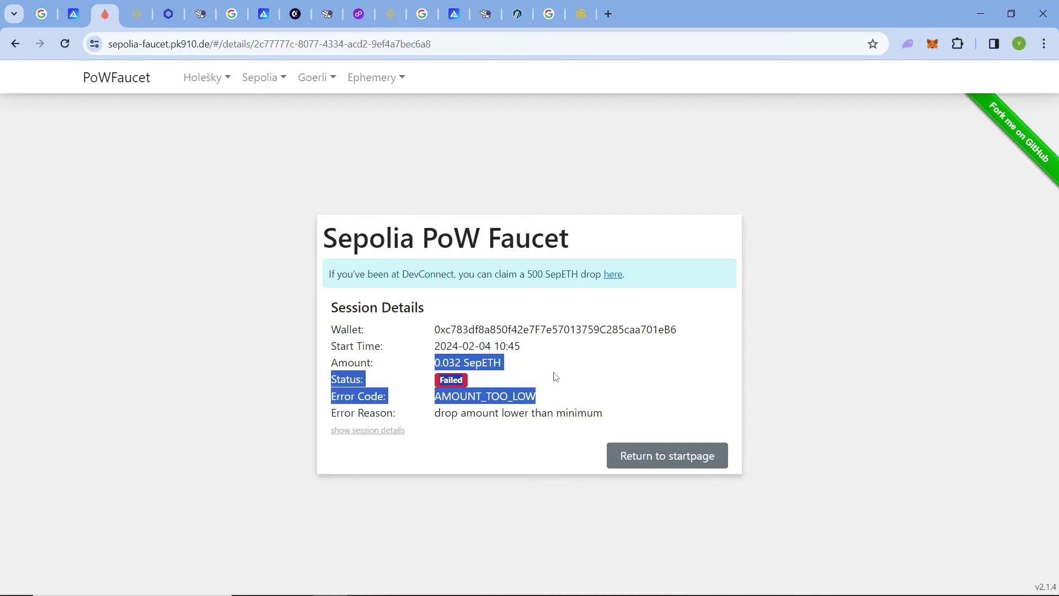
pyautogui.click(534, 384)
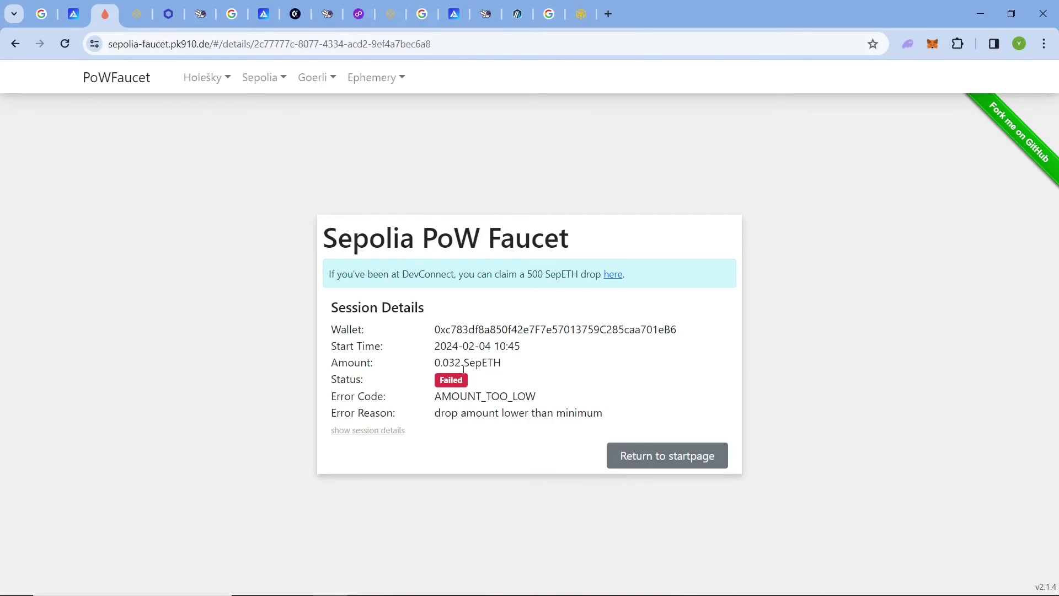
pyautogui.click(638, 456)
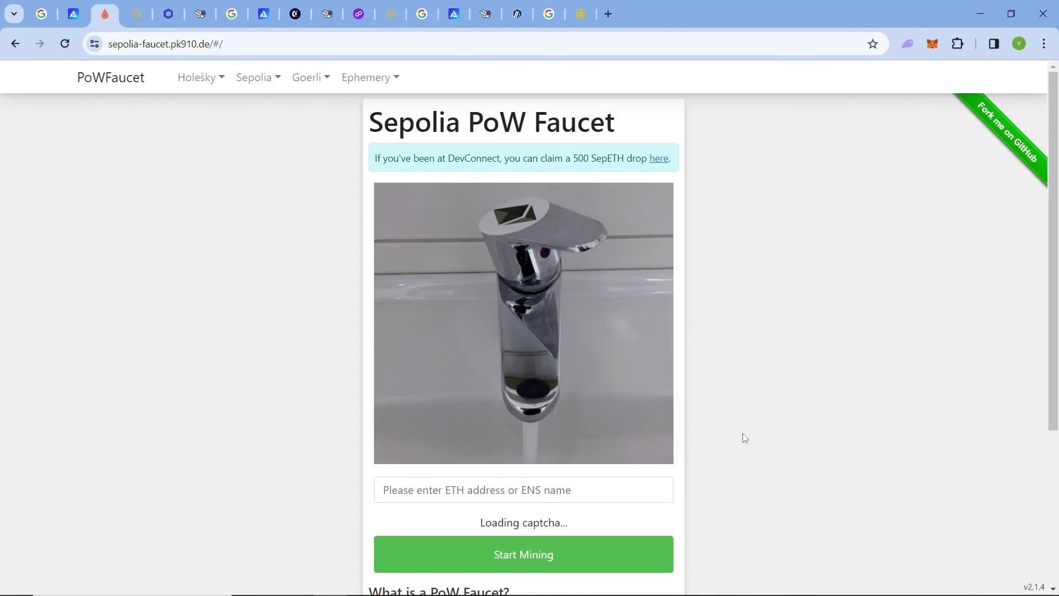
# Paste the wallet address and pass the I am human tap-image captcha.
pyautogui.click(543, 488)
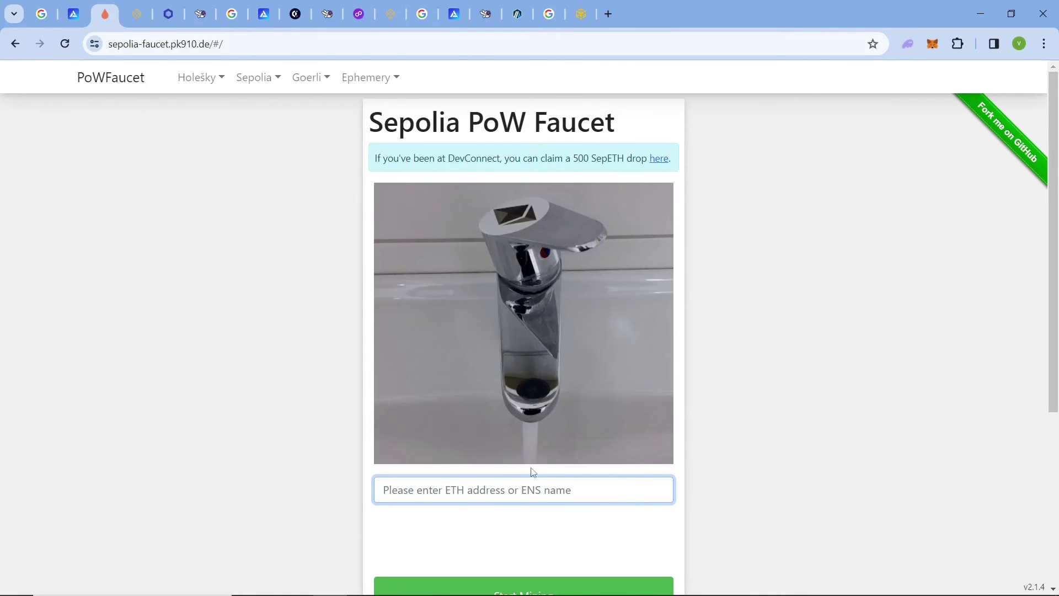
pyautogui.write('0xc783df8a850f42e7F7e57013759C285caa701eB6')
pyautogui.click(453, 538)
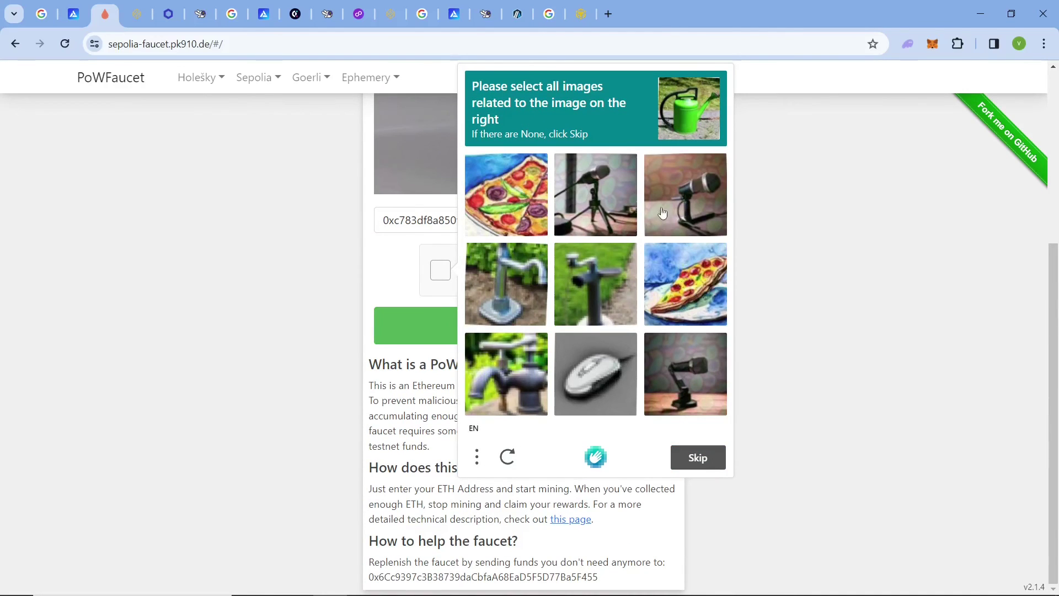
pyautogui.click(619, 279)
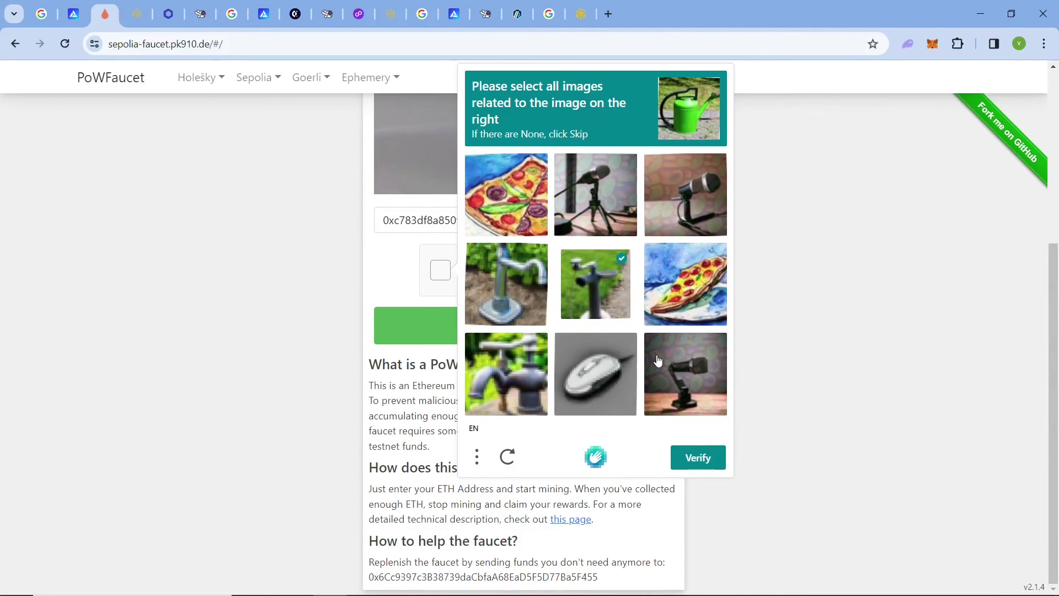
pyautogui.click(523, 292)
pyautogui.click(515, 366)
pyautogui.click(691, 456)
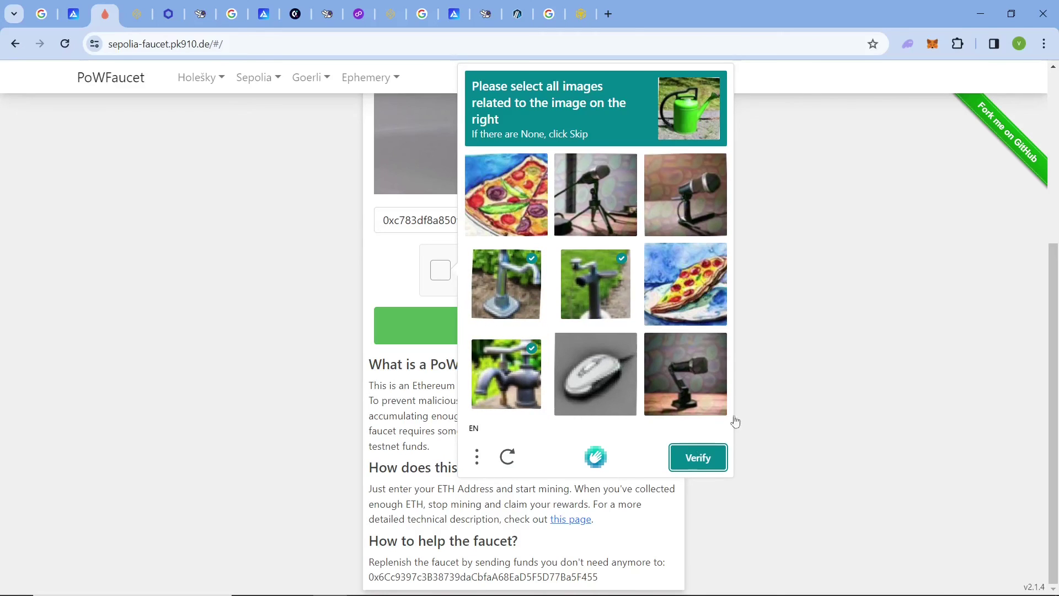
# Start mining SepETH toward the 0.05 SepETH minimum claim, then open a new tab.
pyautogui.click(622, 312)
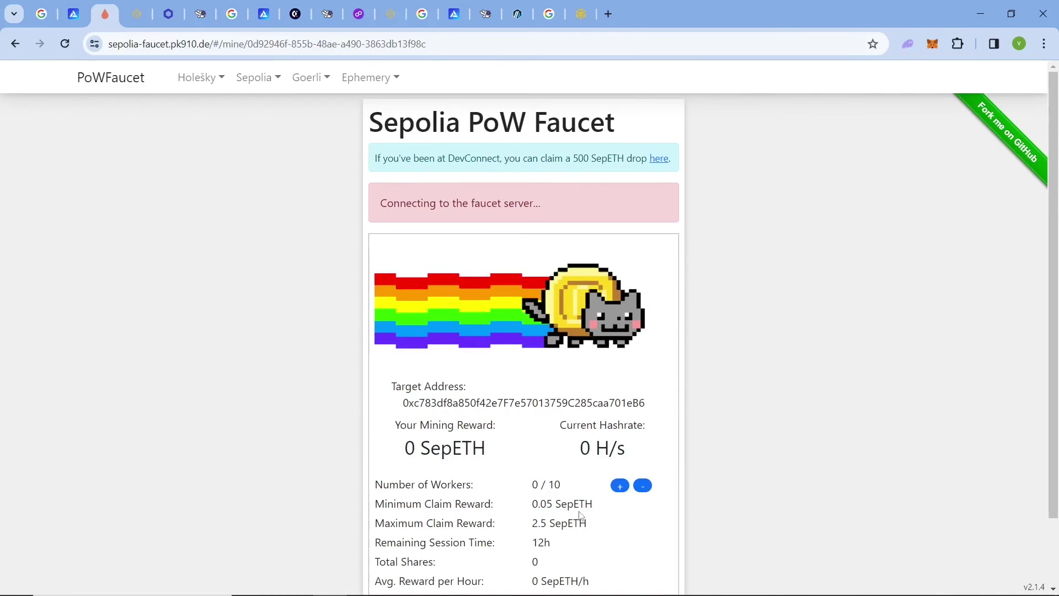
pyautogui.moveTo(532, 453); pyautogui.dragTo(660, 470)
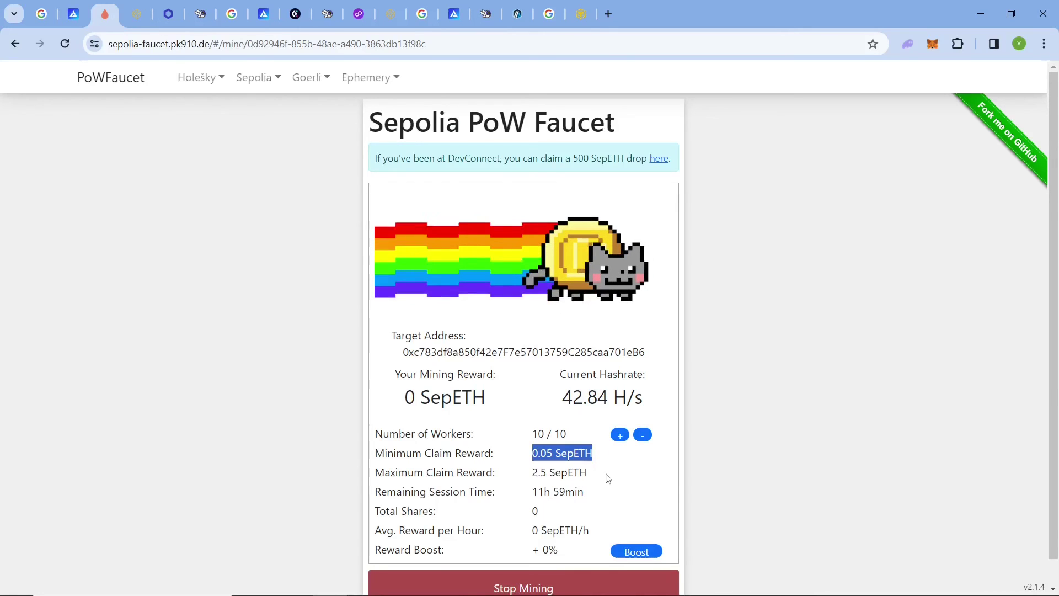
pyautogui.scroll(-1, 623, 477)
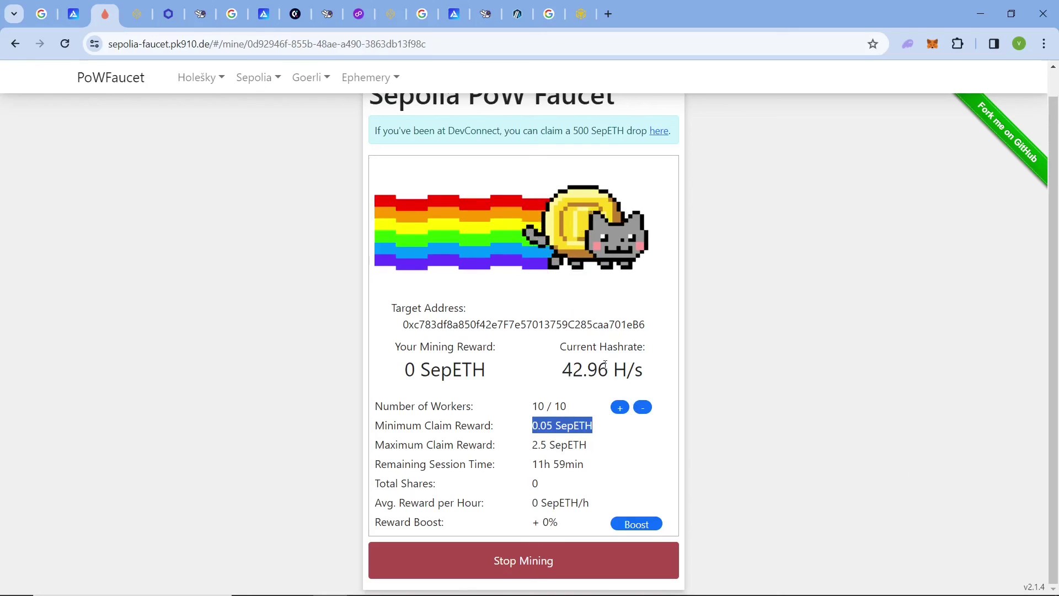
pyautogui.click(609, 14)
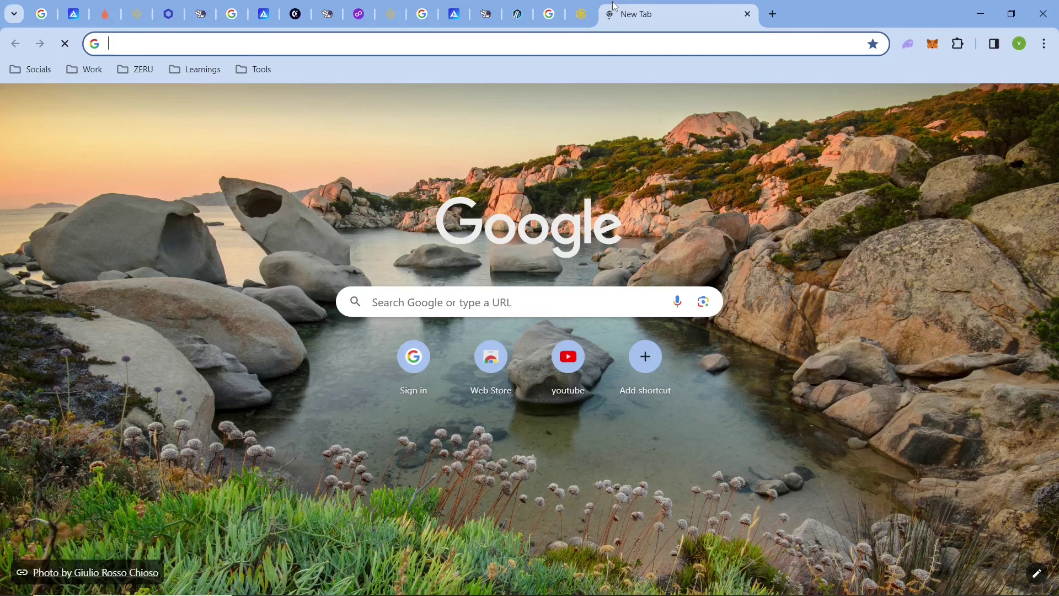
# Search Google for 'POW faucets' and look over the Goerli and Sepolia PoW Faucet results.
pyautogui.write('POW fa')
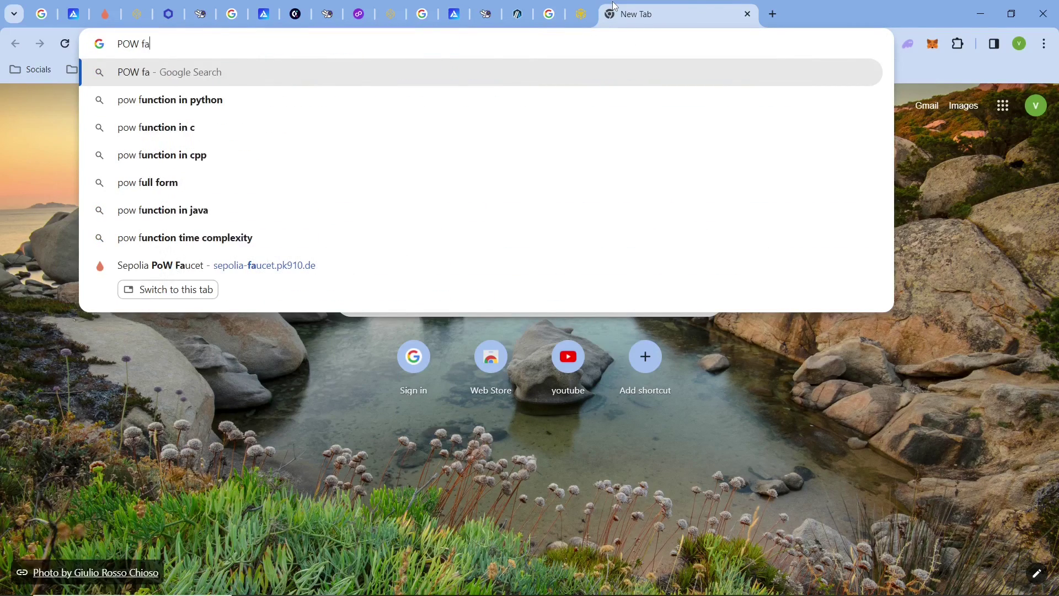
pyautogui.write('ucets')
pyautogui.press('Return')
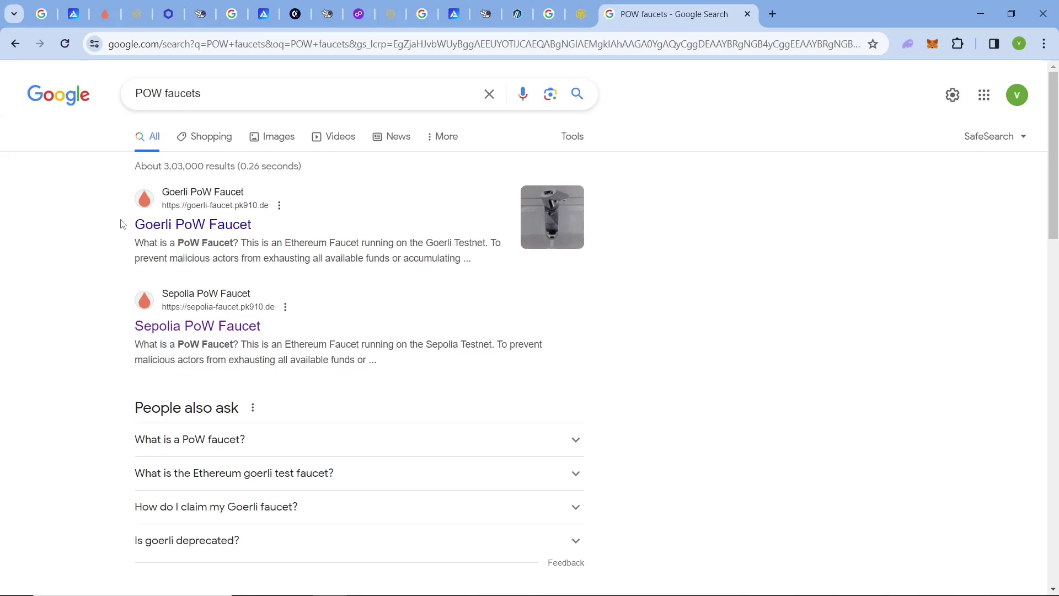
pyautogui.moveTo(122, 224); pyautogui.dragTo(279, 236)
pyautogui.click(338, 254)
pyautogui.moveTo(267, 325); pyautogui.dragTo(132, 326)
pyautogui.tripleClick(93, 229)
pyautogui.click(362, 271)
pyautogui.scroll(-6, 362, 271)
pyautogui.scroll(6, 236, 256)
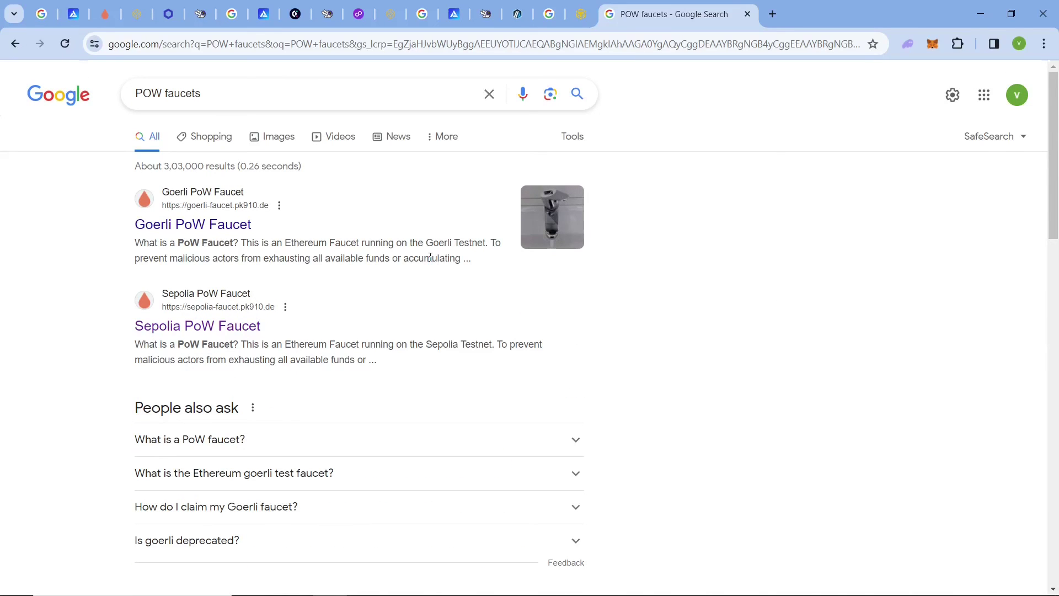